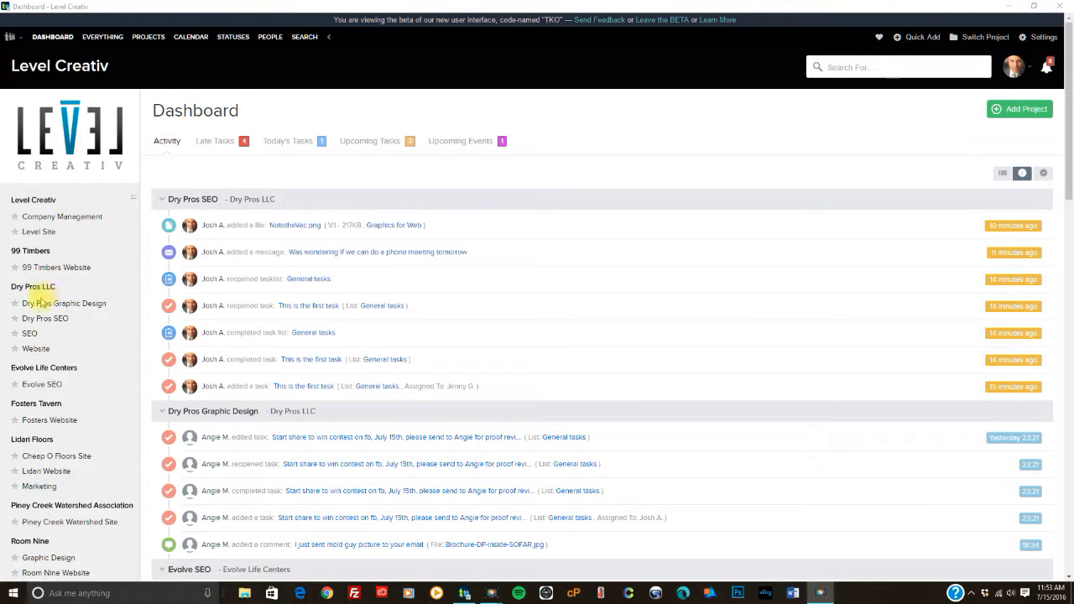
- Open the Dry Pros Graphic Design project and review its late tasks and today's tasks
click(54, 305)
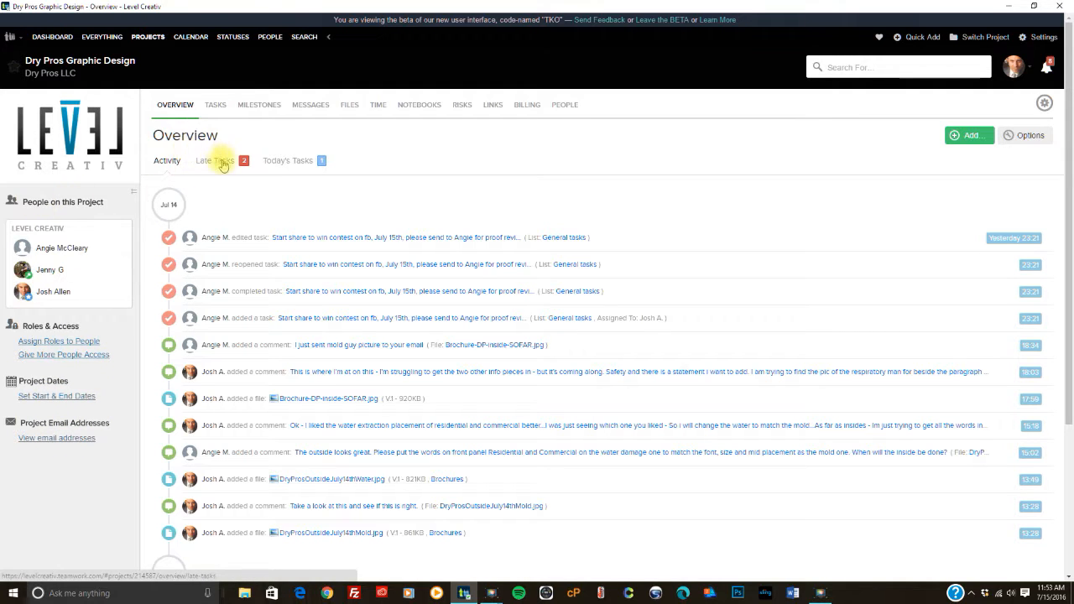
click(284, 162)
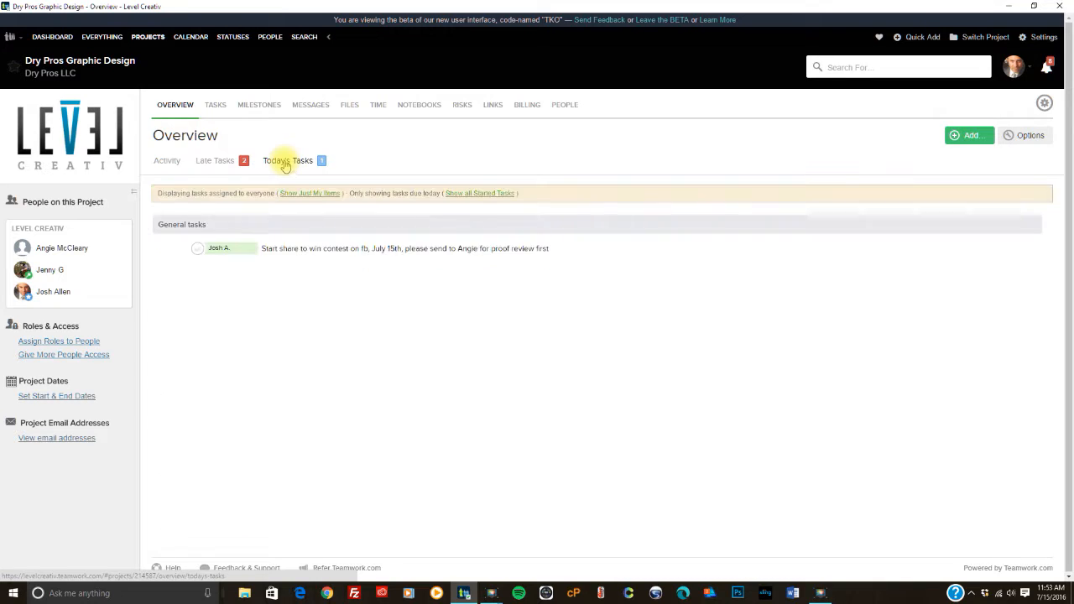
click(200, 162)
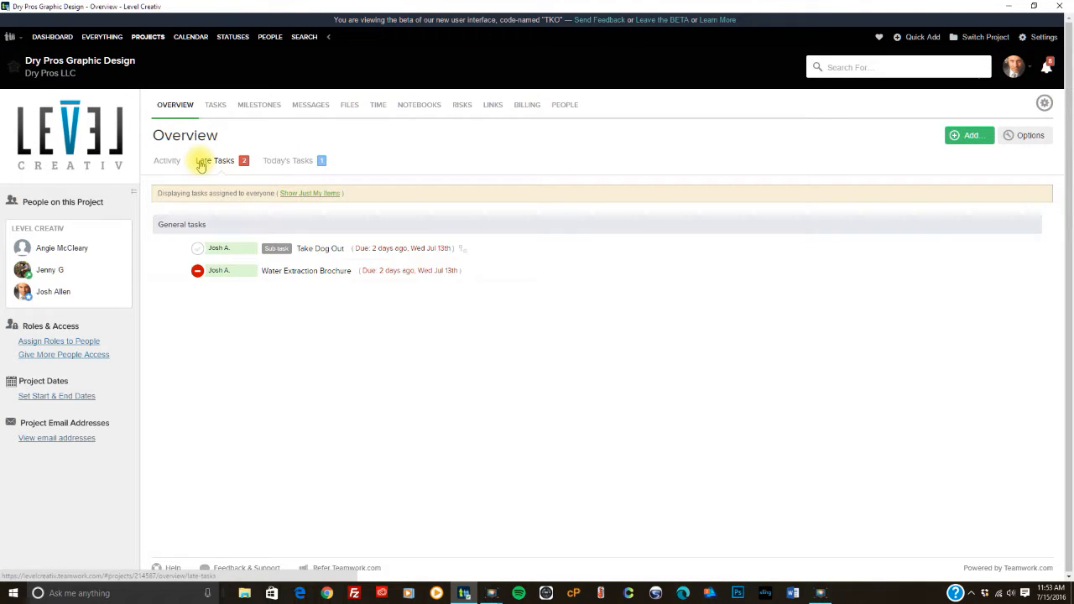
click(284, 162)
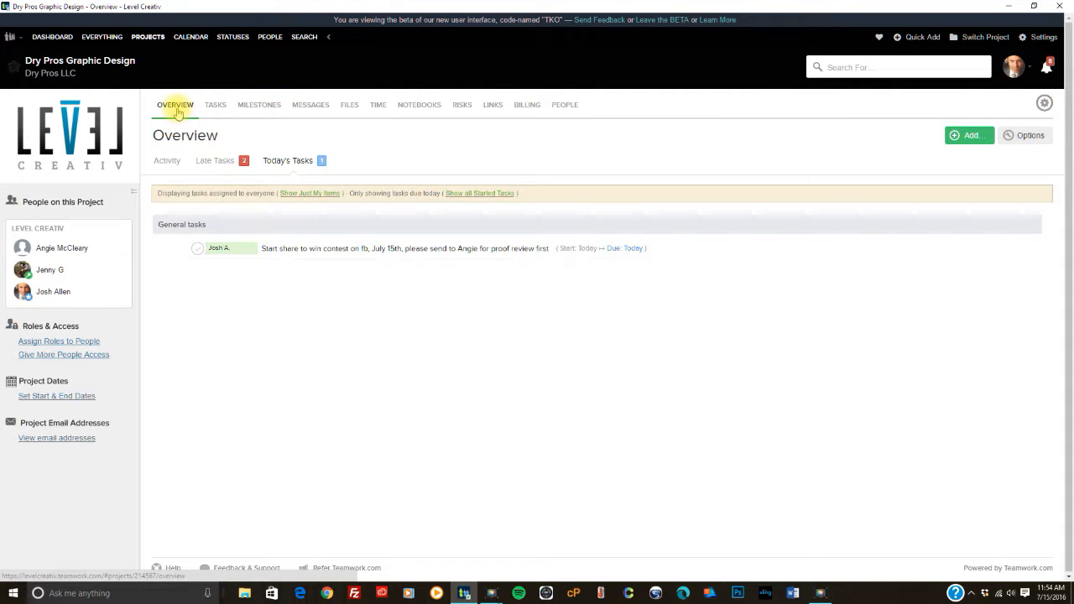
- Open the company calendar and look through the available event type, project and person filter options
click(192, 39)
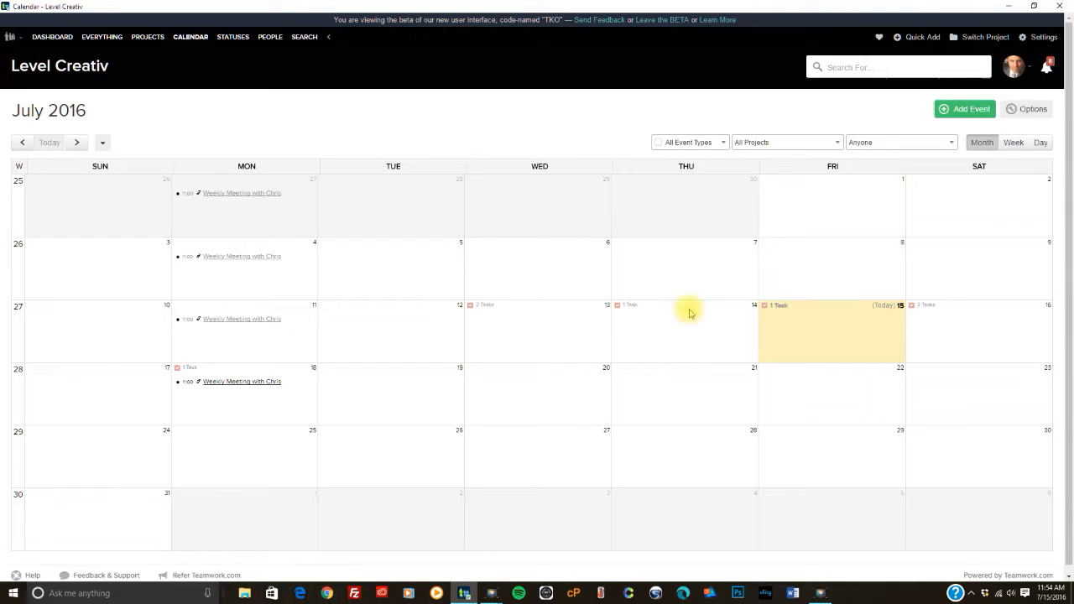
click(722, 143)
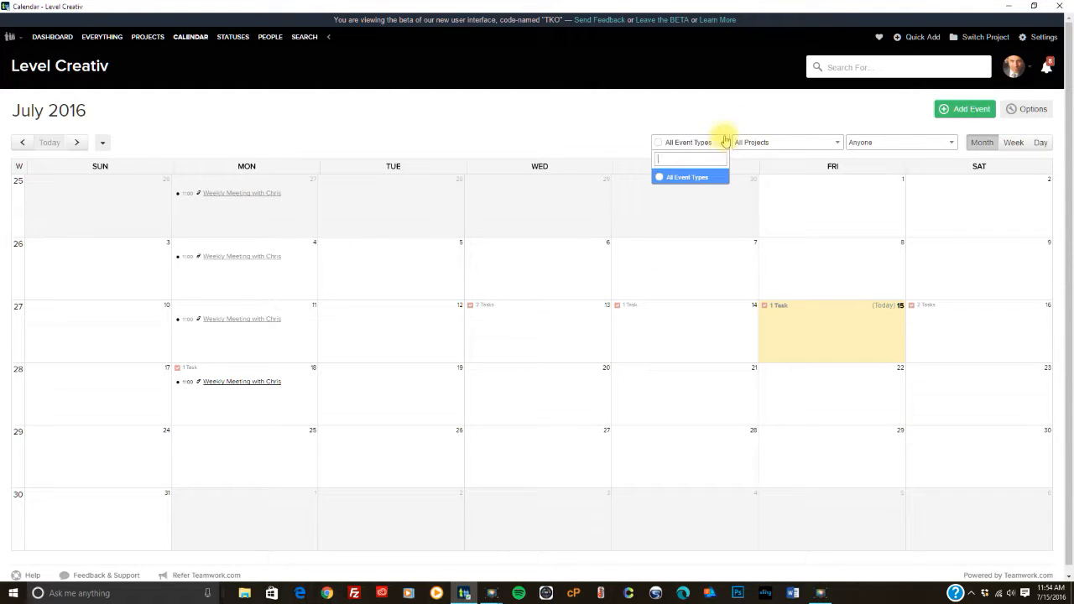
click(727, 144)
click(838, 143)
click(839, 142)
click(838, 142)
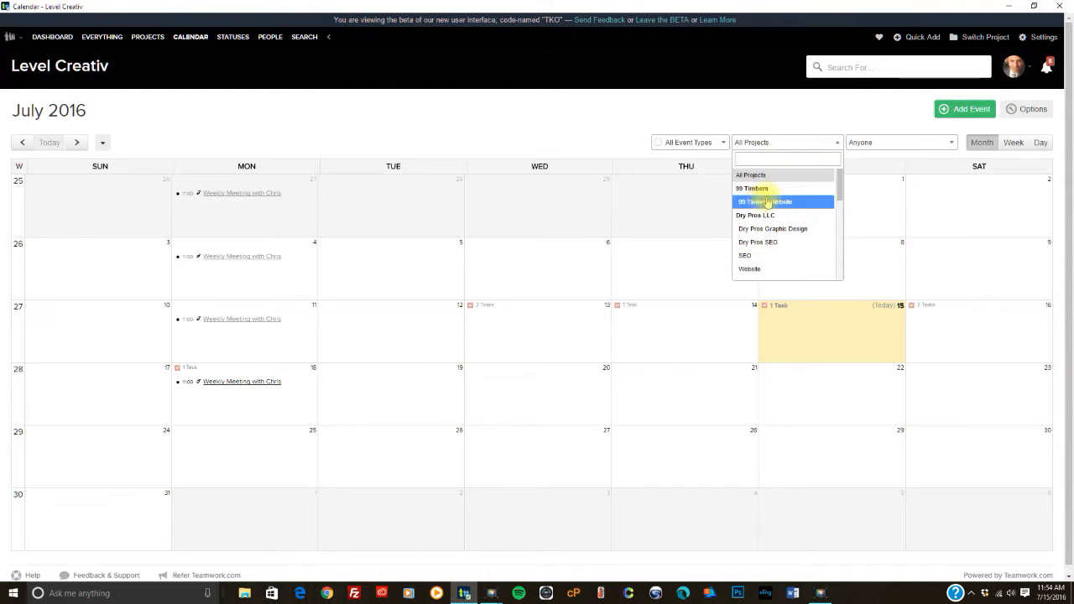
click(837, 143)
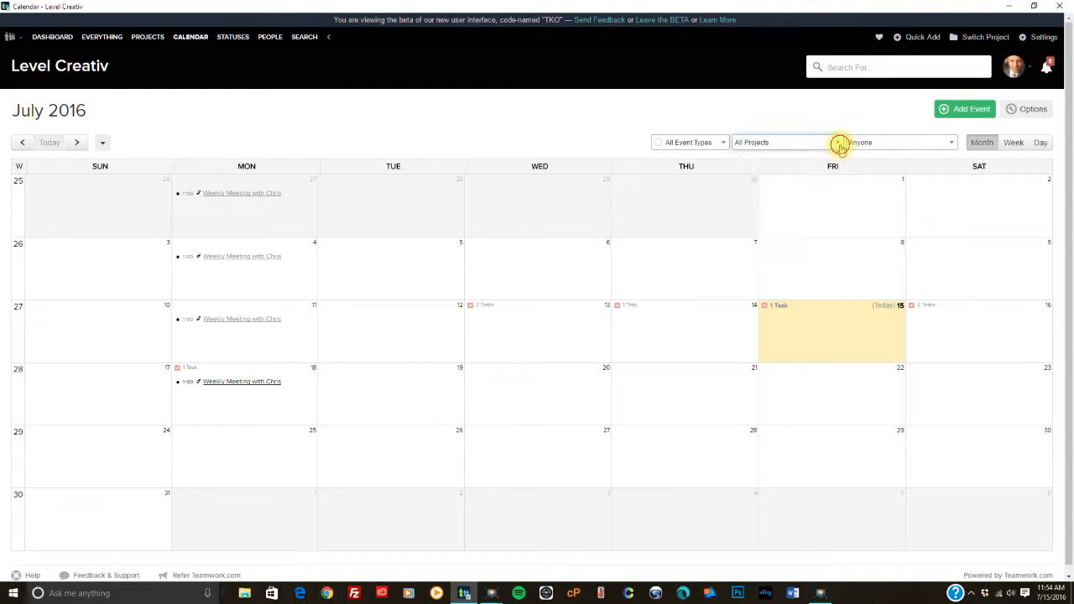
click(951, 145)
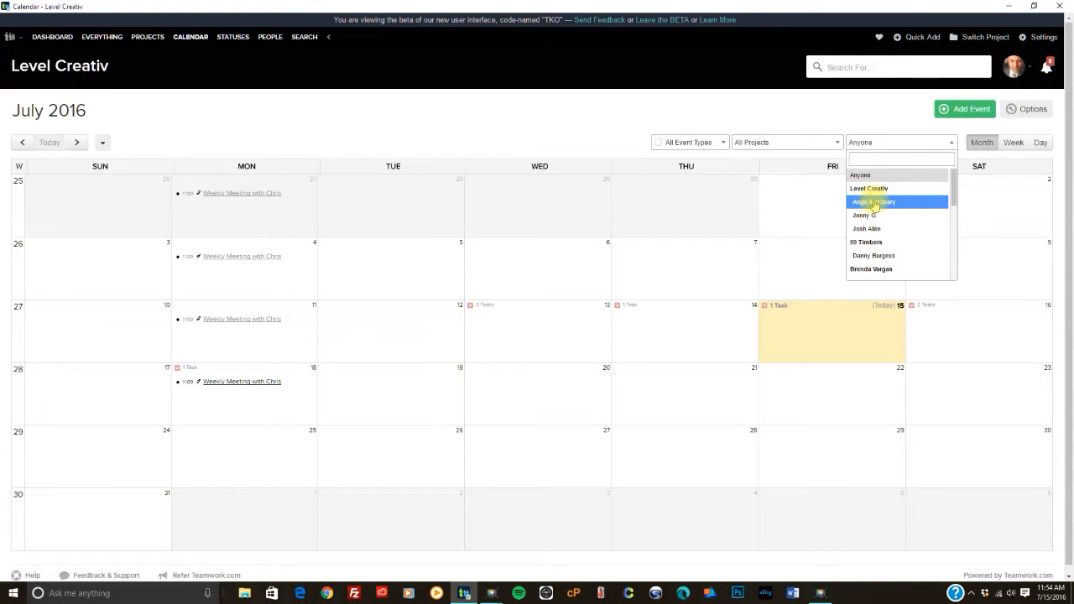
scroll(877, 245, down, 3)
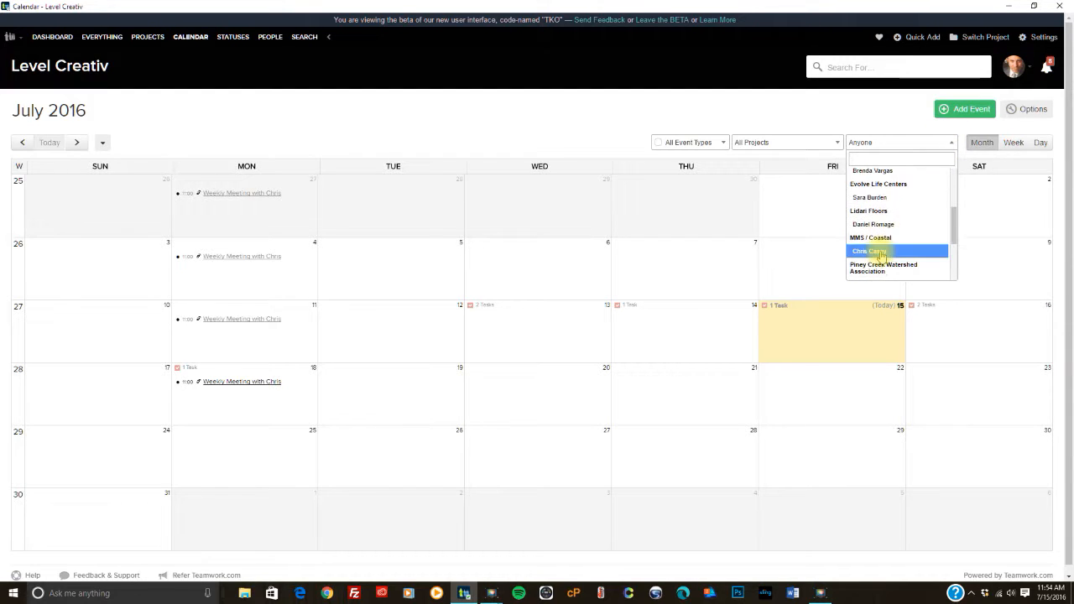
click(895, 115)
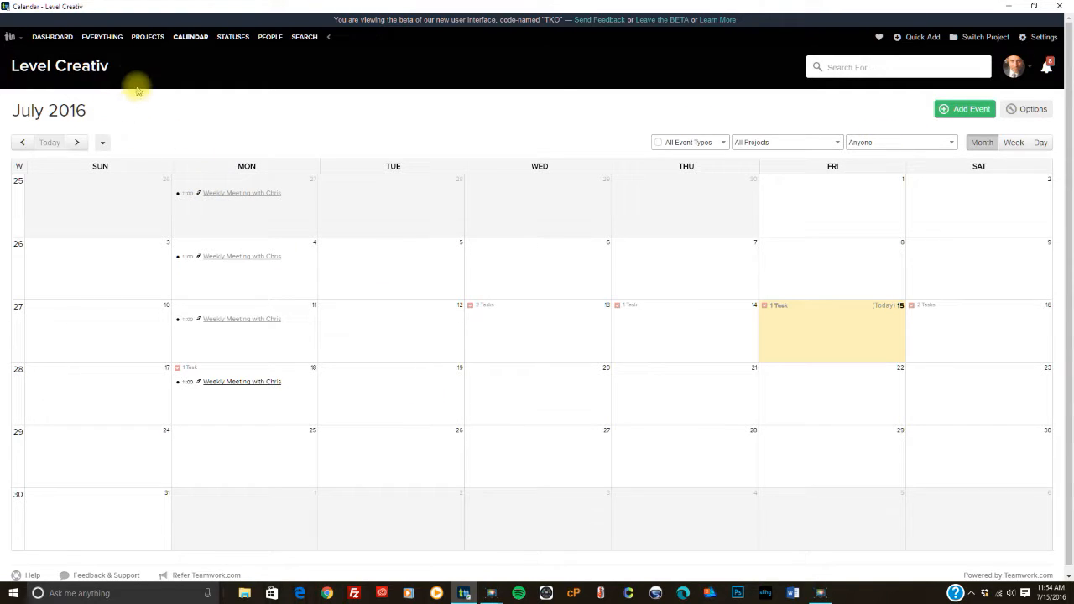
- Go to the Dry Pros SEO project's tasks and delete the task "This is the first task"
click(52, 37)
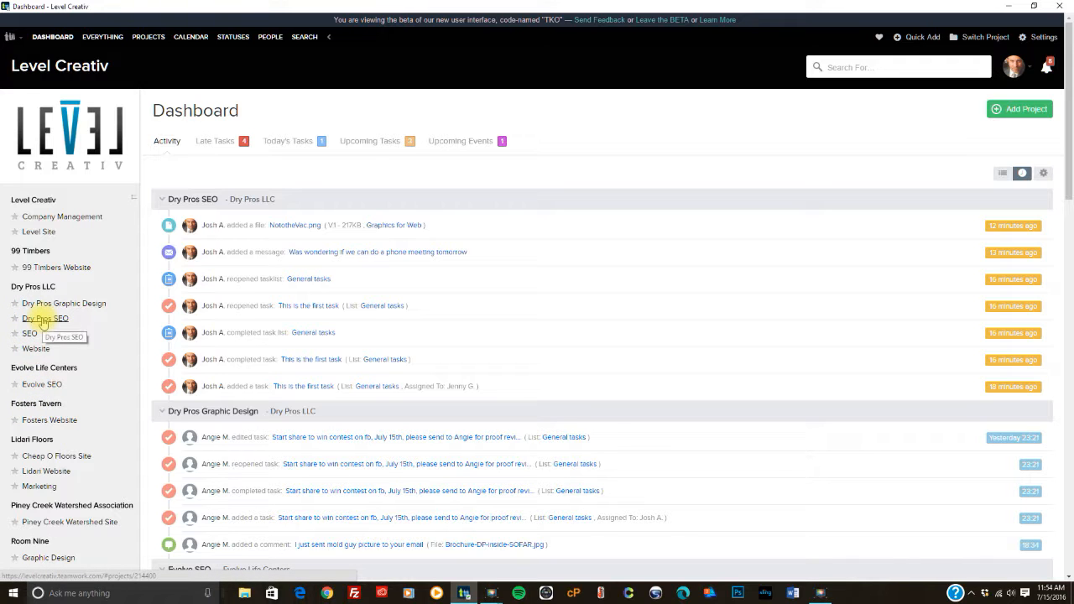
click(43, 319)
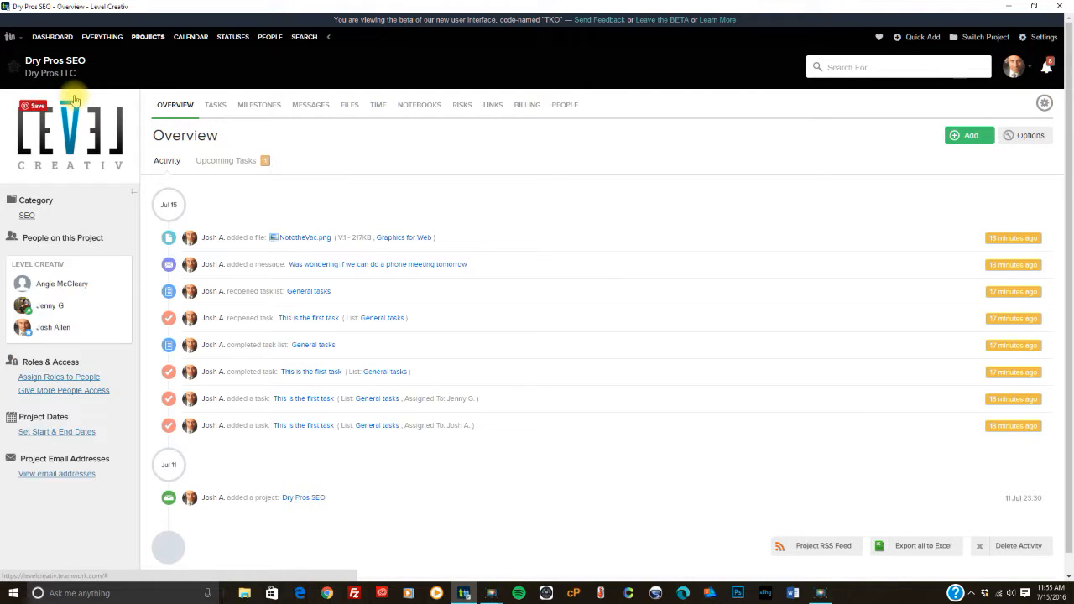
click(216, 106)
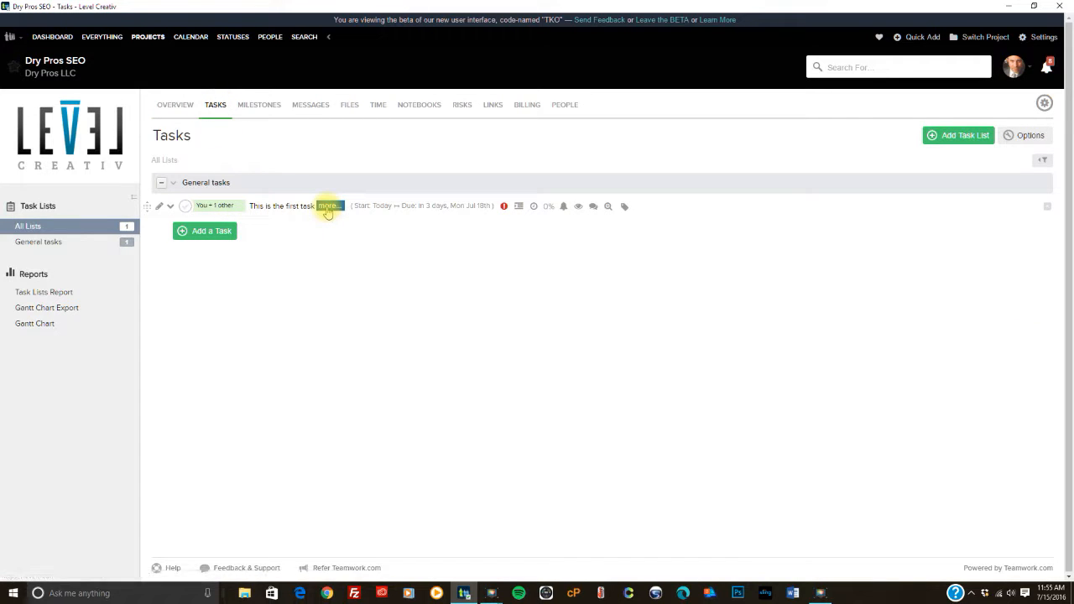
click(169, 207)
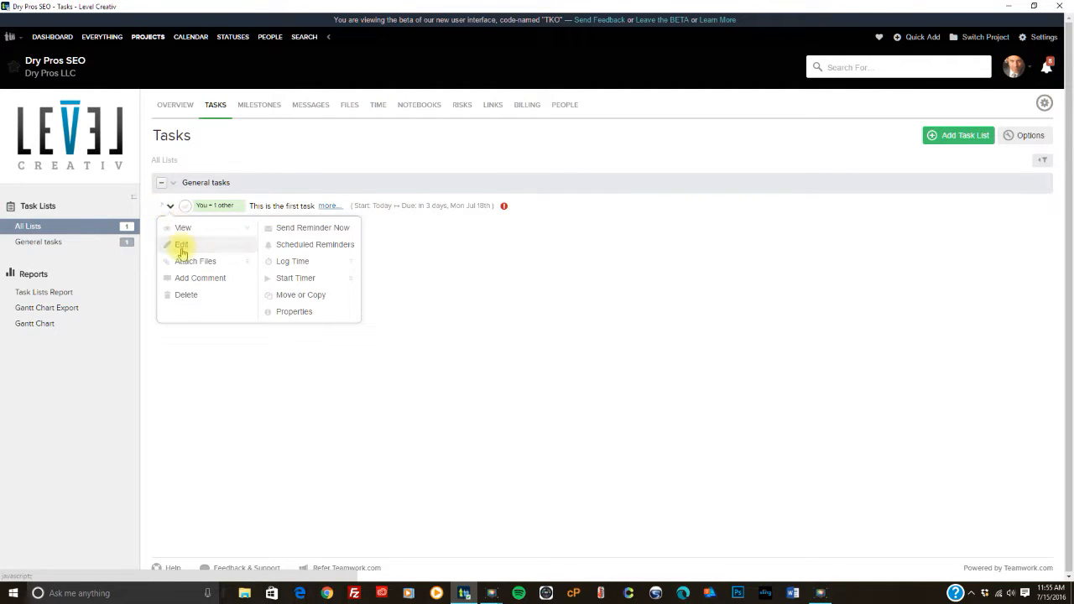
click(180, 293)
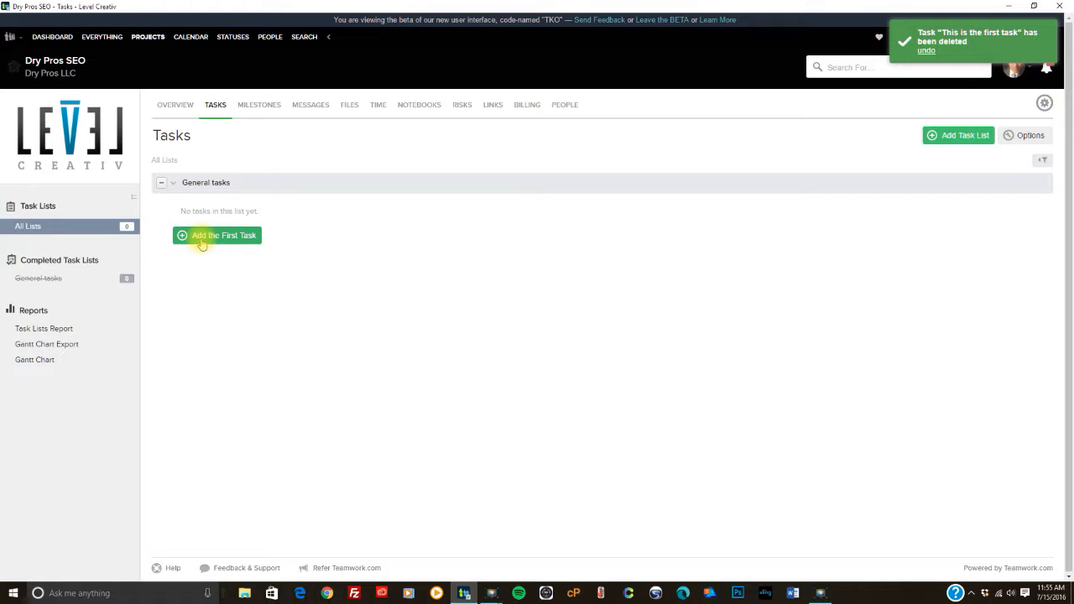
- Start a new task in the General tasks list and name it "This is example task"
click(231, 243)
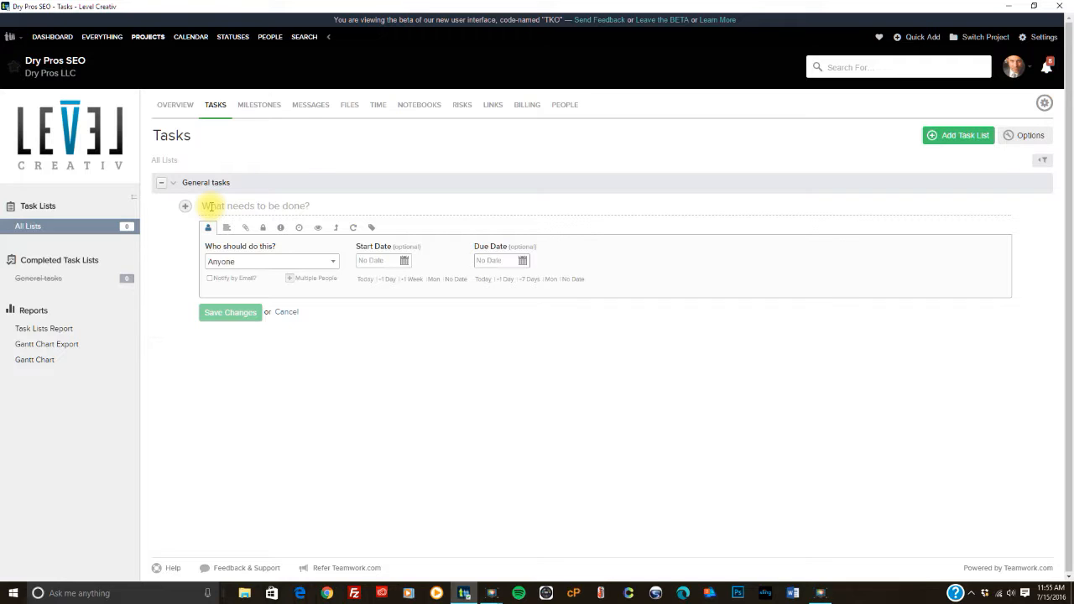
text(Prepare)
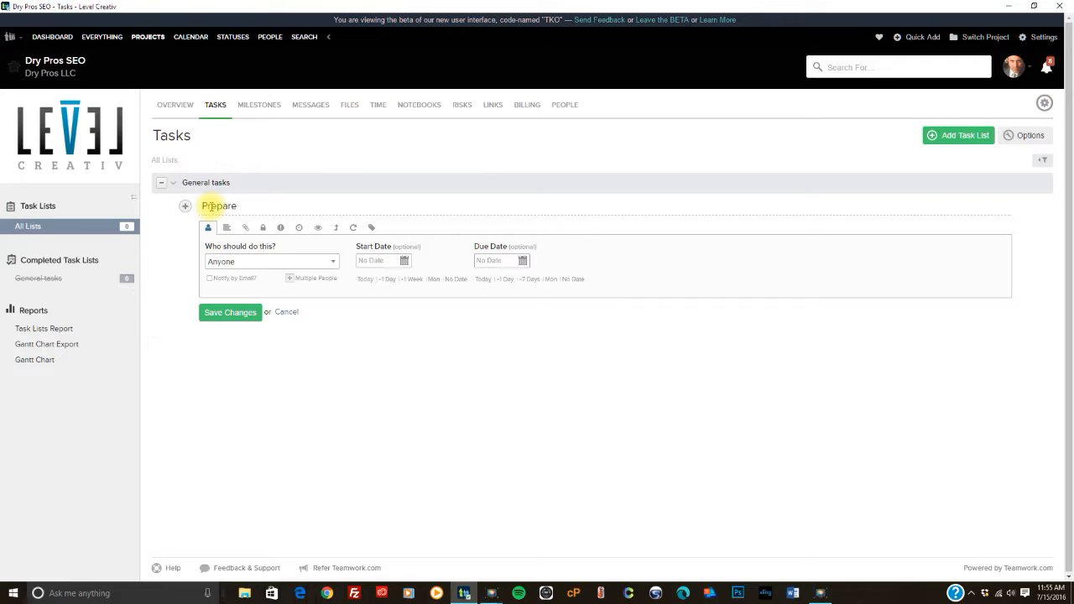
key(BackSpace)
key(BackSpace)
key(BackSpace)
key(BackSpace)
key(BackSpace)
key(BackSpace)
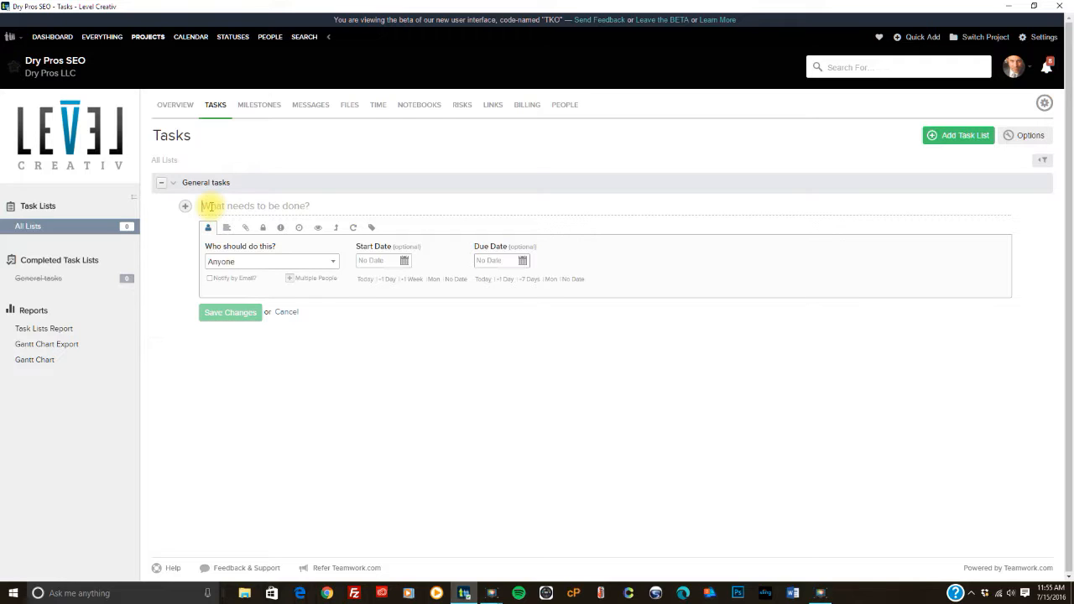
text(This is example task)
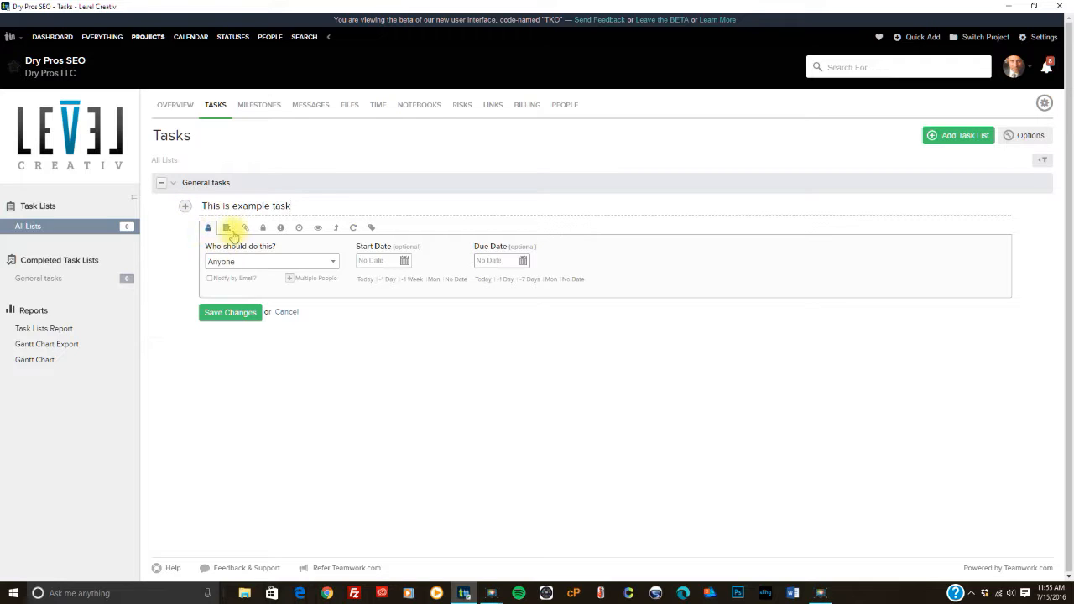
- Assign the new task to yourself and the second Level Creativ team member in the list
click(243, 261)
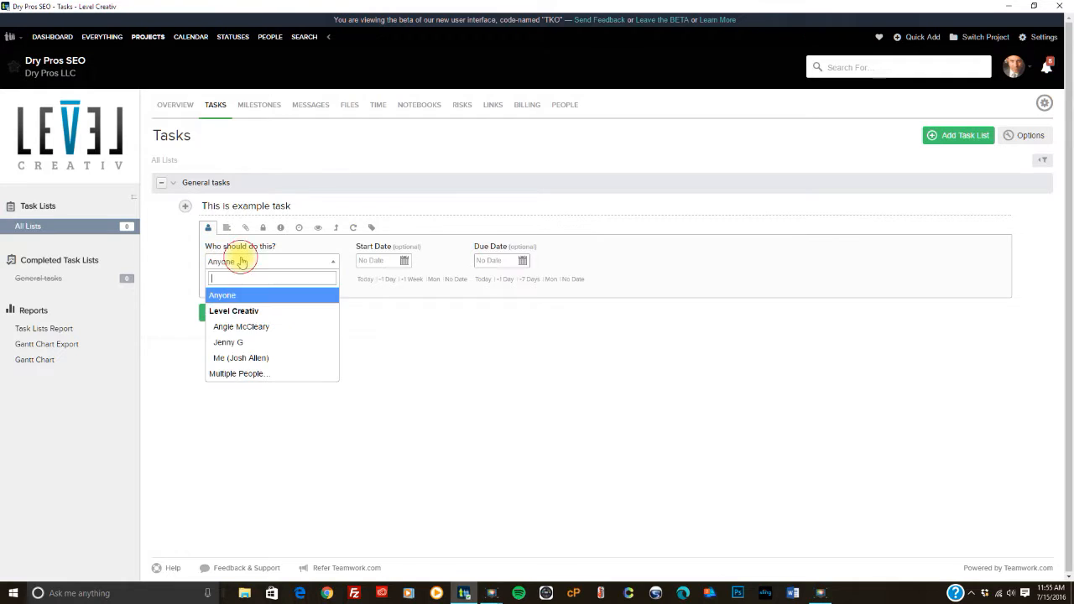
click(233, 360)
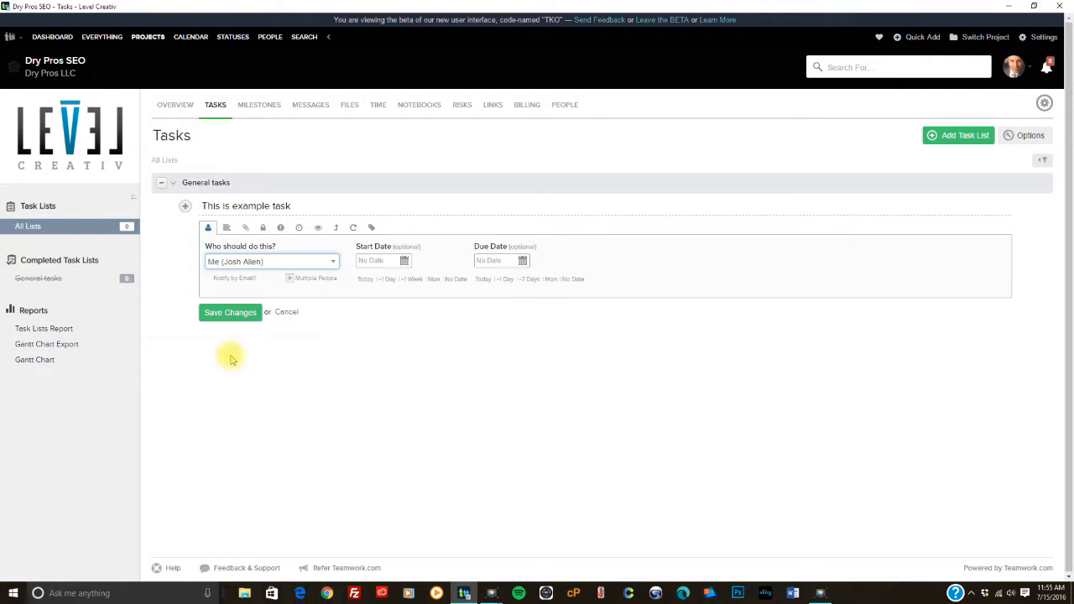
click(292, 278)
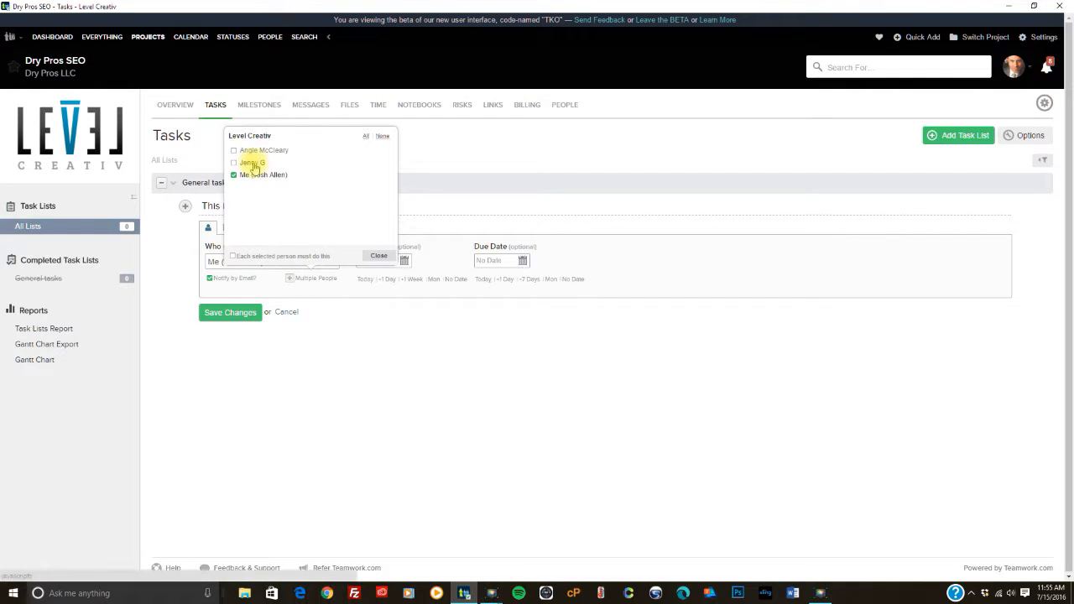
click(506, 151)
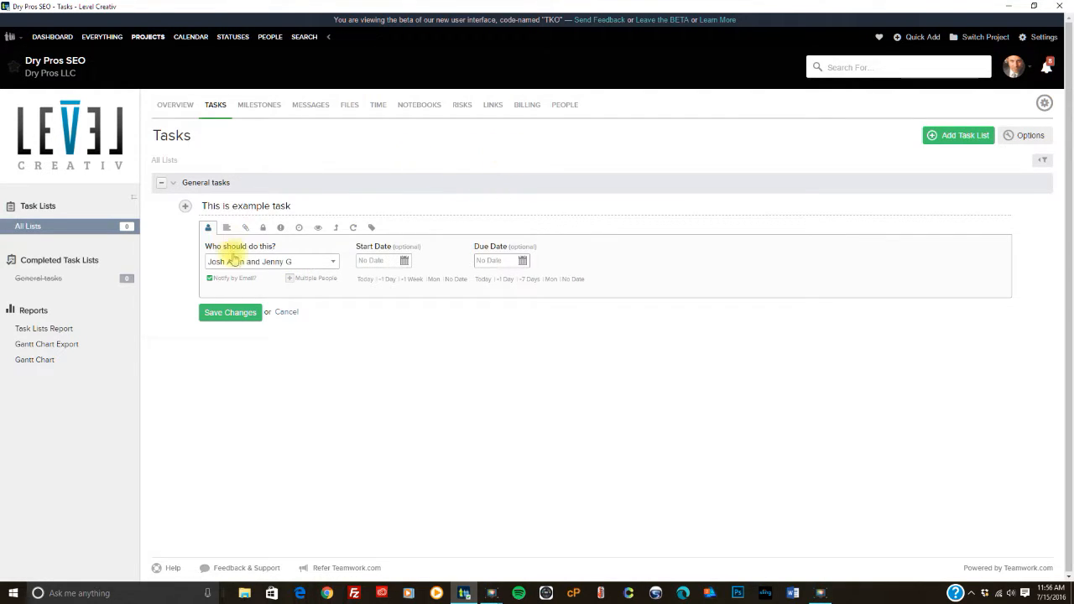
- Set the task's start date to 07/15/2016 and its due date to 07/31/2016
click(404, 260)
click(415, 344)
click(522, 260)
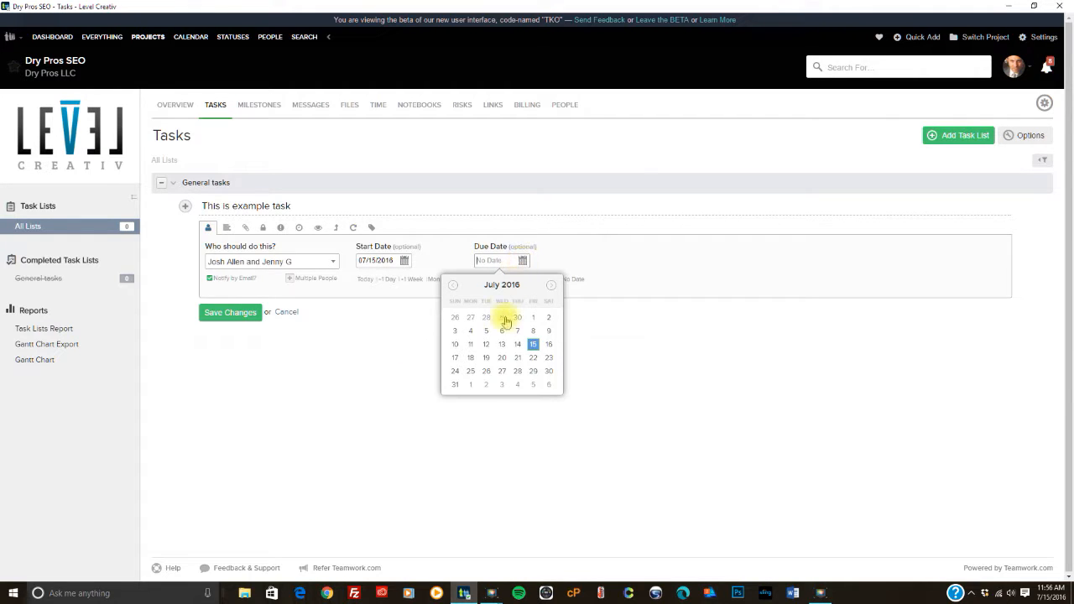
click(454, 386)
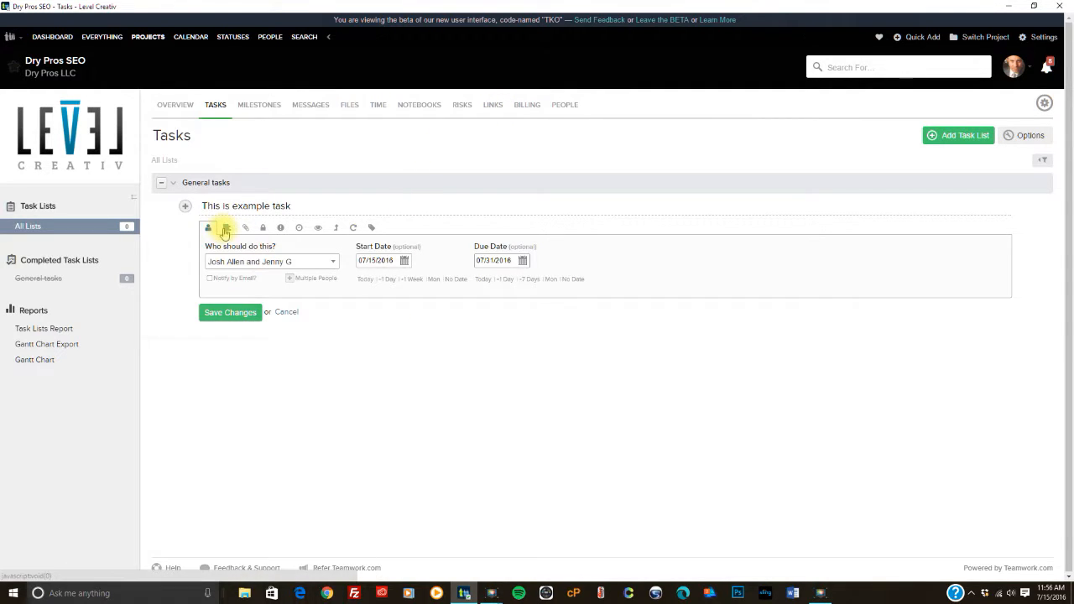
- Add the detailed description "This is a short description." to the task
click(225, 229)
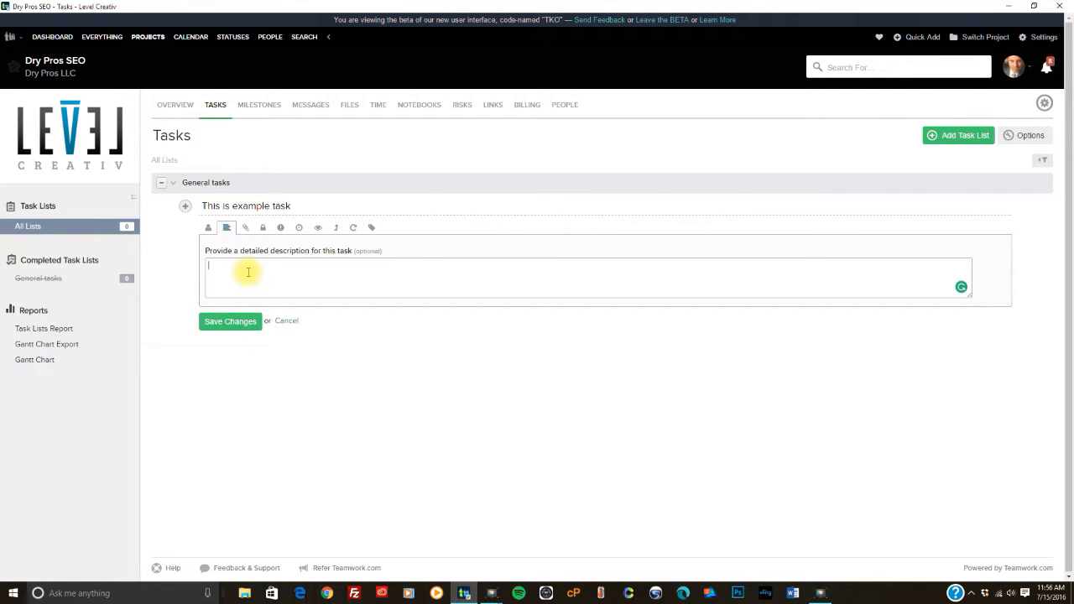
text(This is a short description)
text(.)
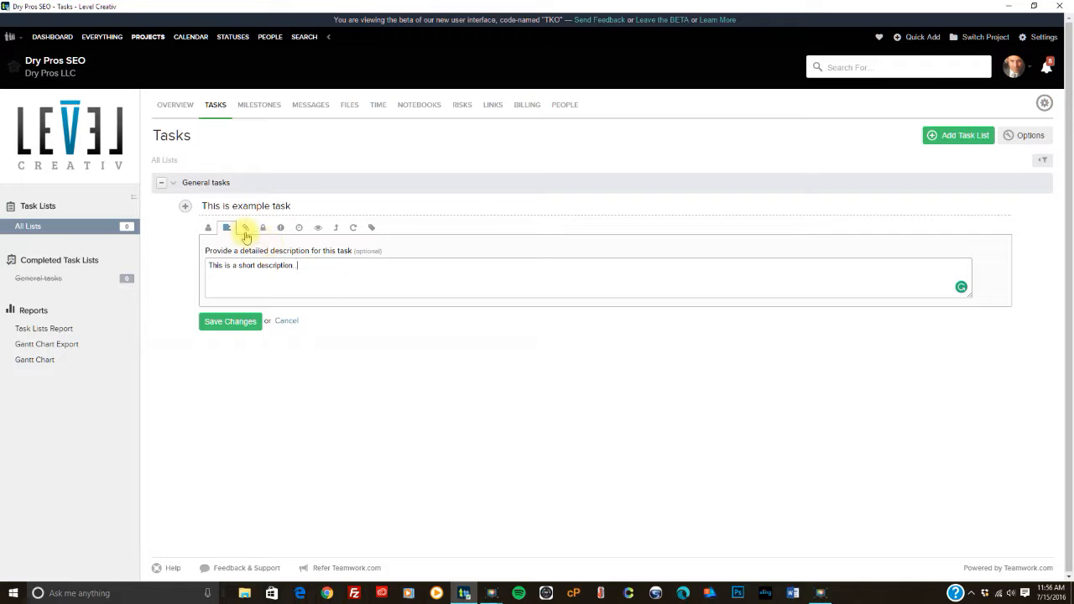
- Attach the NototheVac.png file from the desktop to the task and give it the category Graphics for Web
click(245, 229)
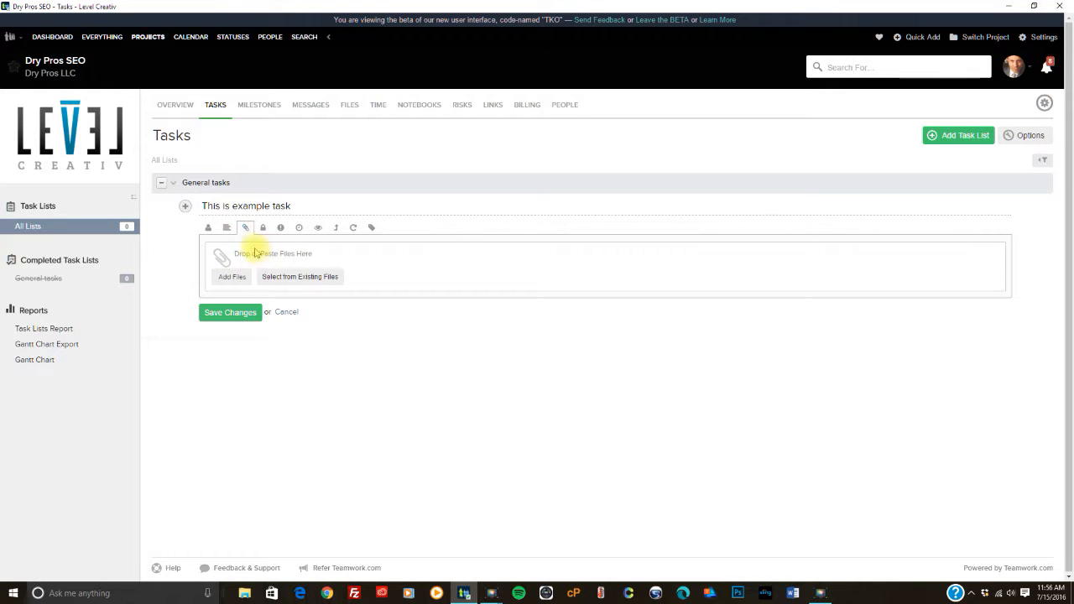
click(235, 278)
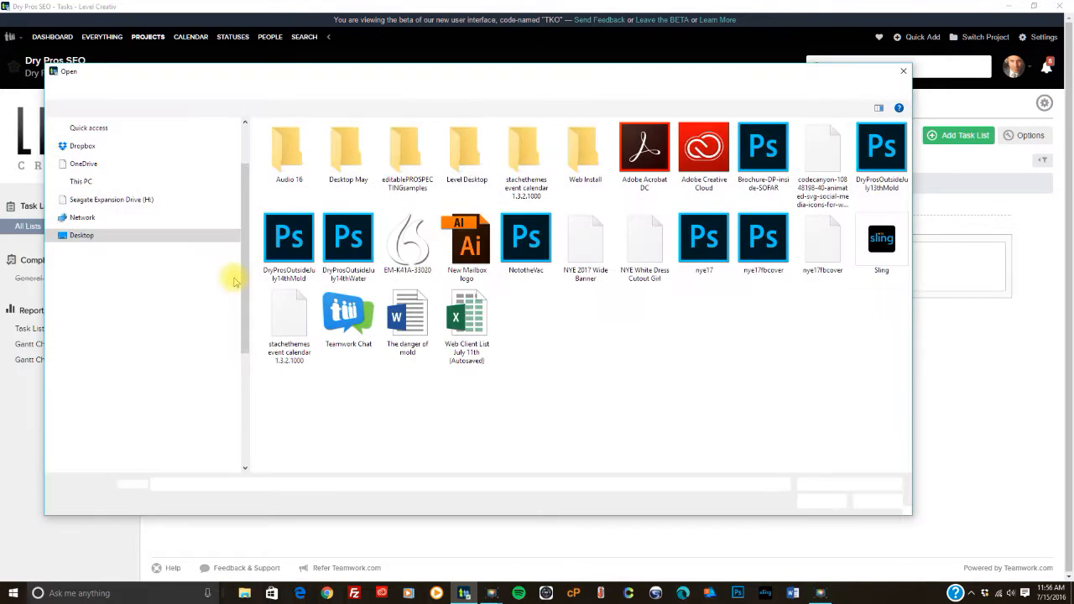
click(526, 241)
click(822, 501)
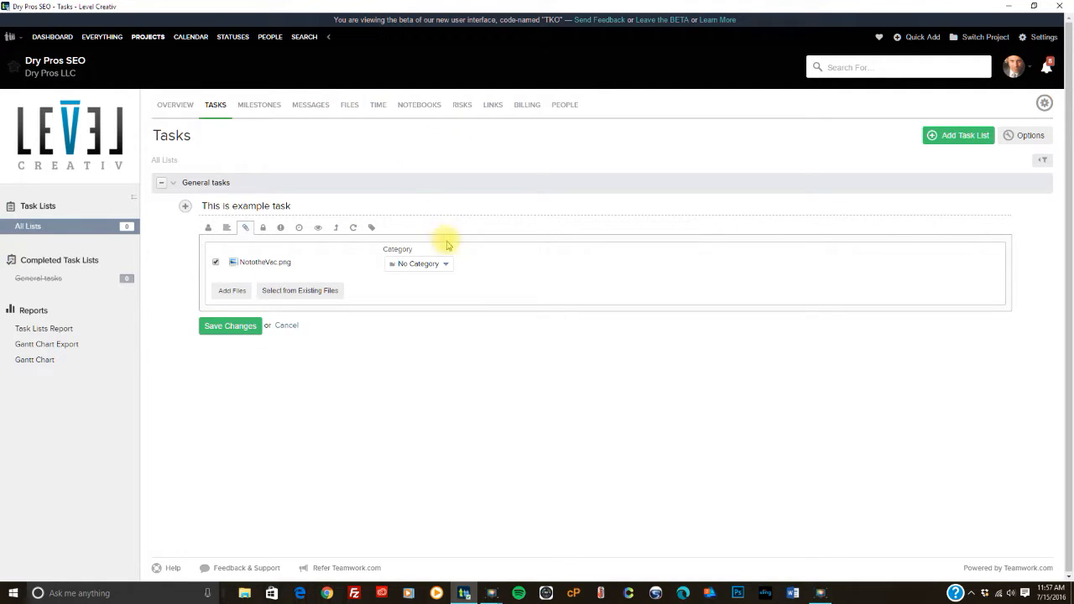
click(441, 263)
click(398, 338)
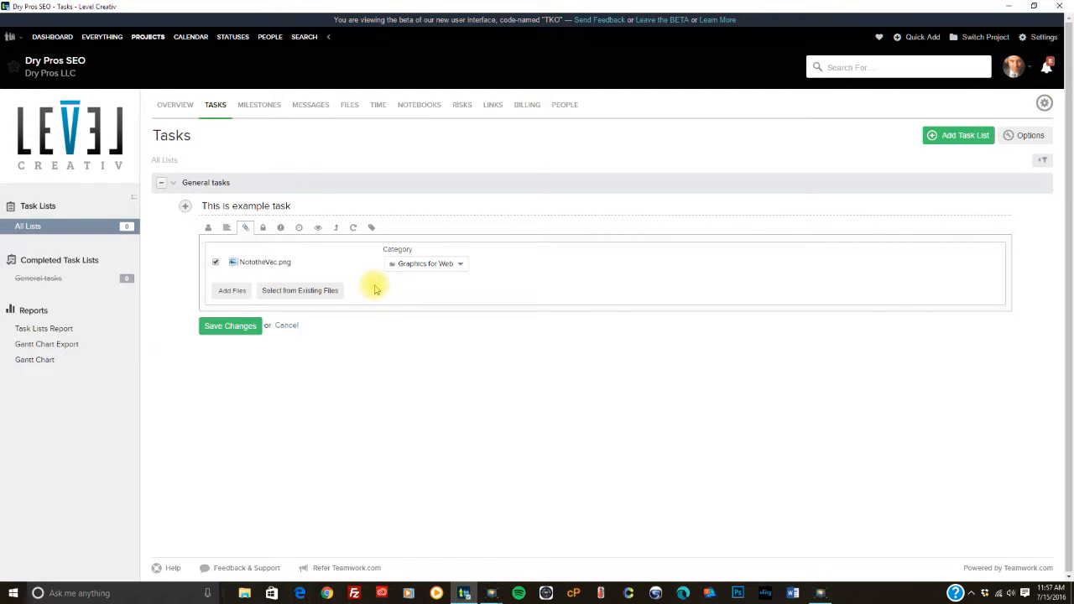
- View the task's privacy settings and set its priority to High
click(263, 228)
click(280, 228)
click(410, 267)
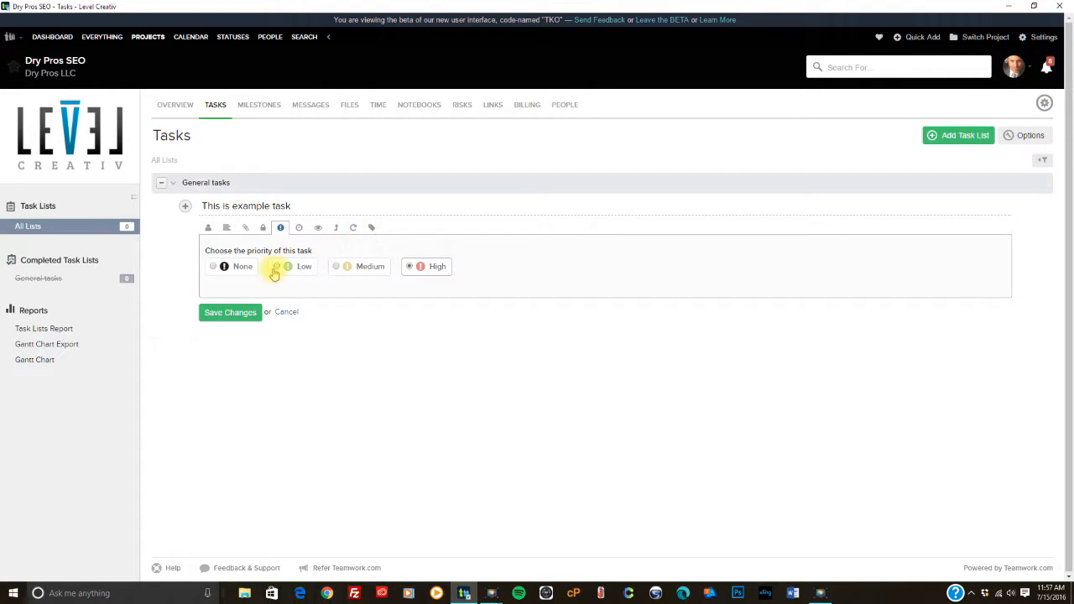
- Set the task's estimated time to complete to 30 minutes with the hours left blank, and save the task
click(299, 228)
drag(406, 266, 422, 266)
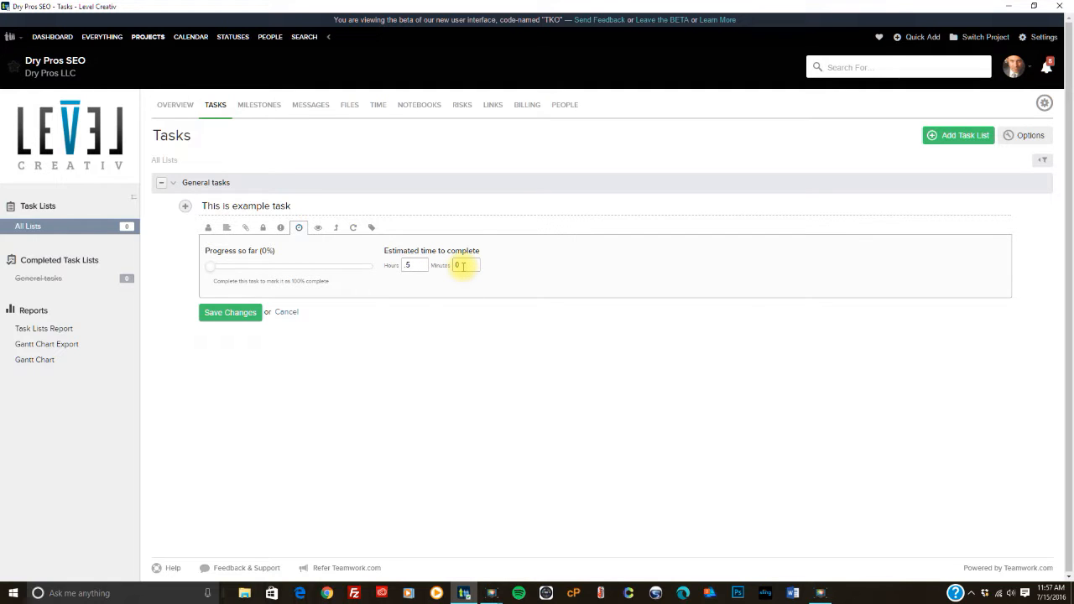
click(463, 266)
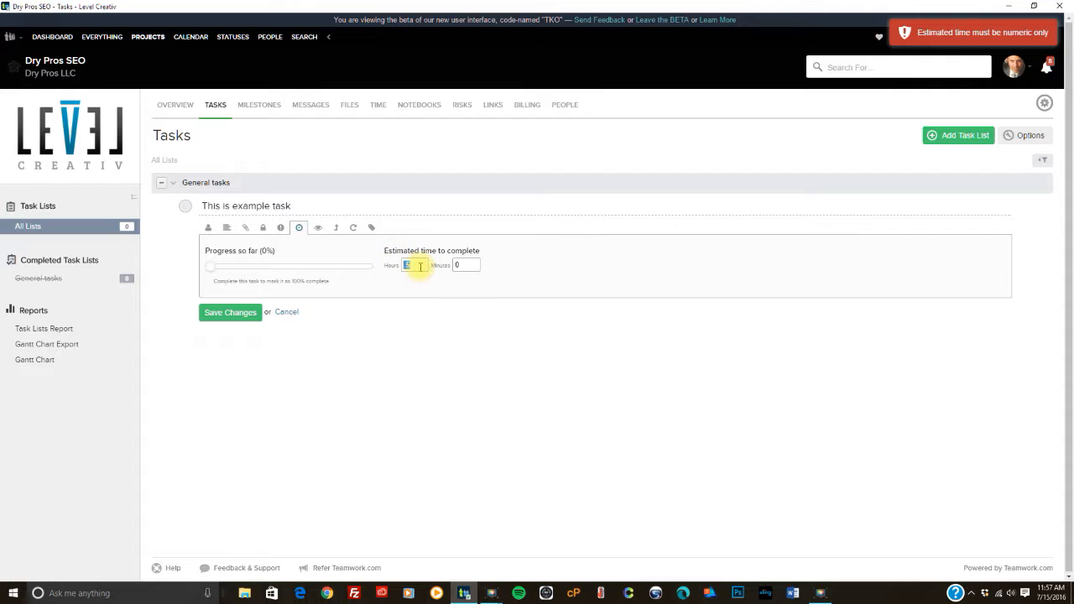
text(1)
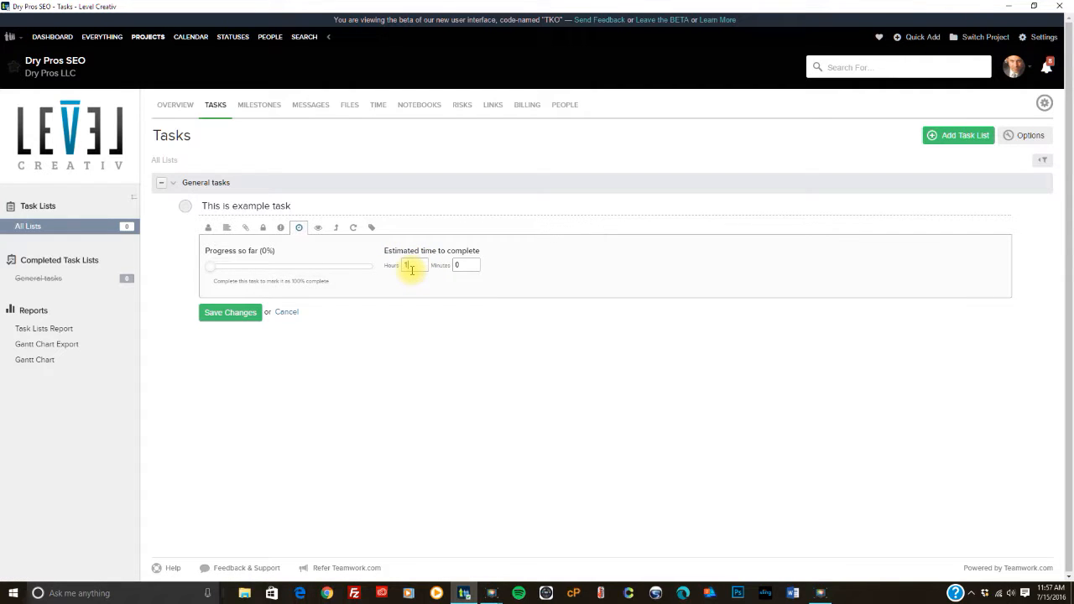
key(BackSpace)
double_click(463, 265)
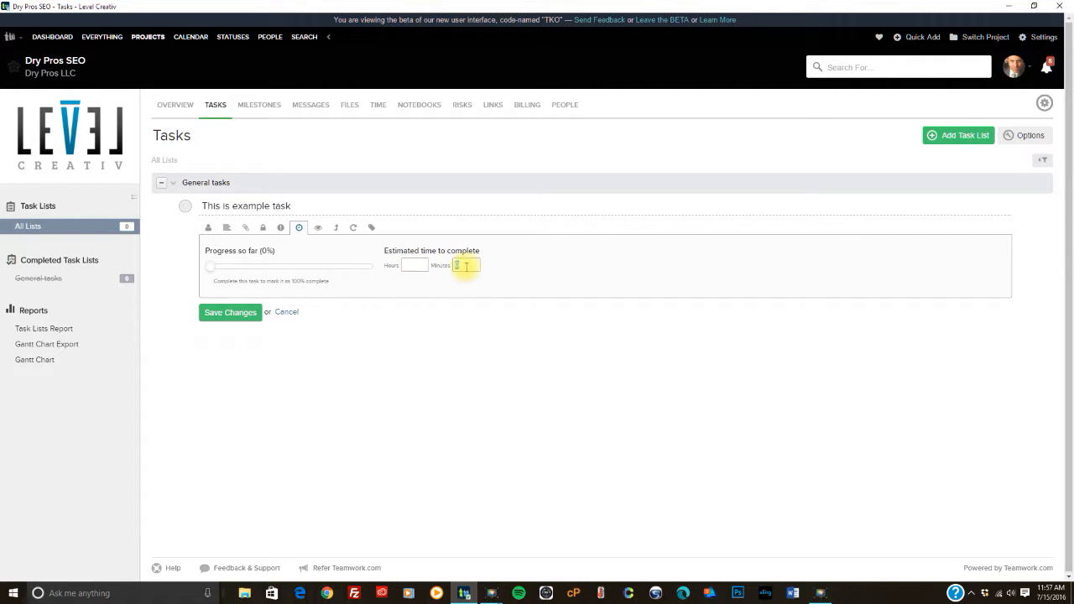
click(456, 281)
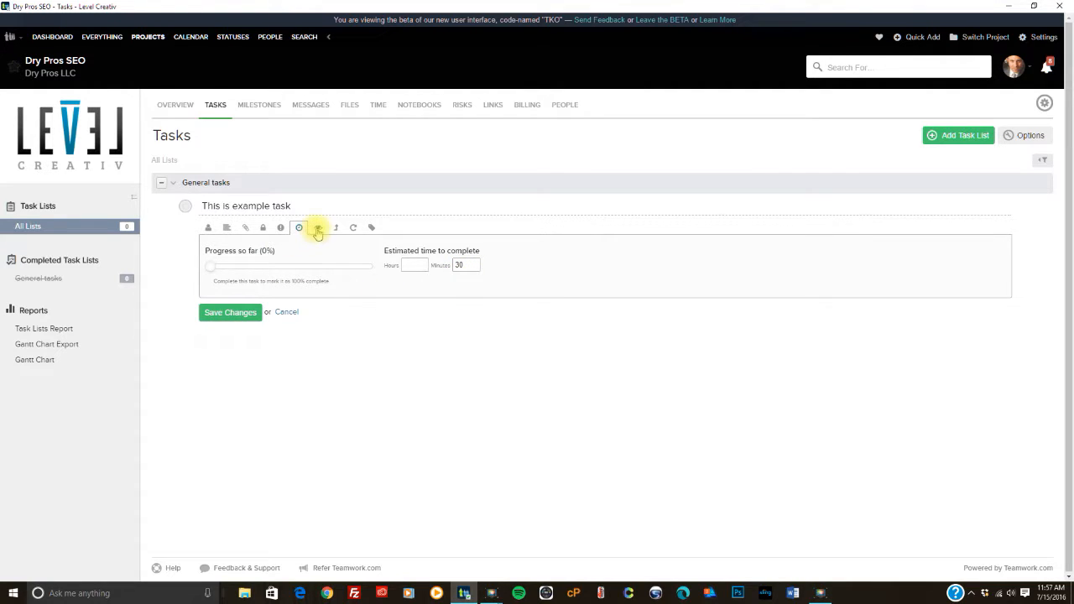
click(246, 315)
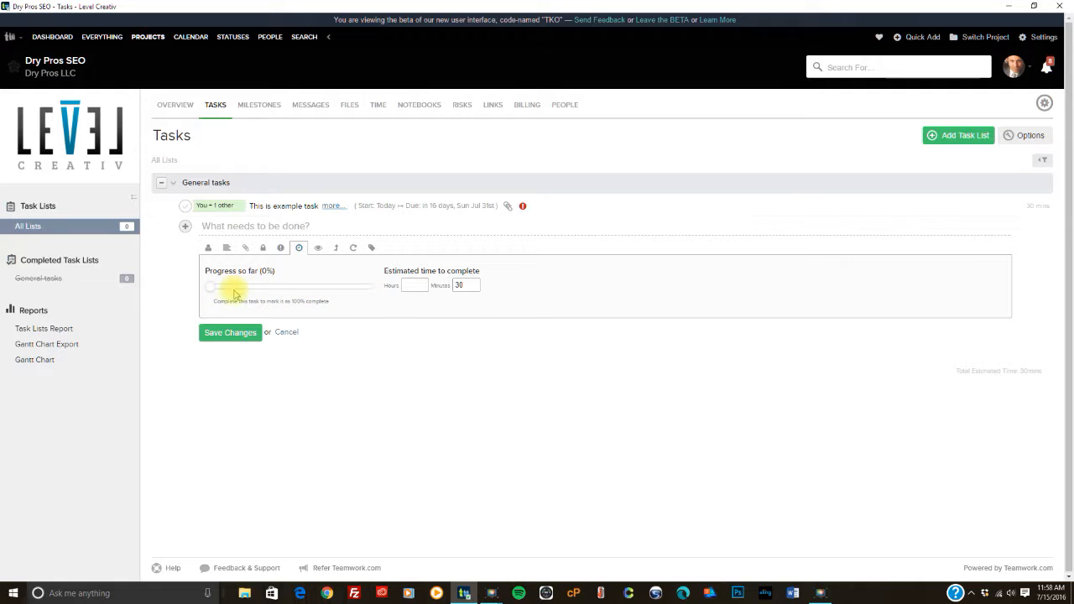
- Examine who can be notified about task activity and the details shown for the saved example task
click(317, 250)
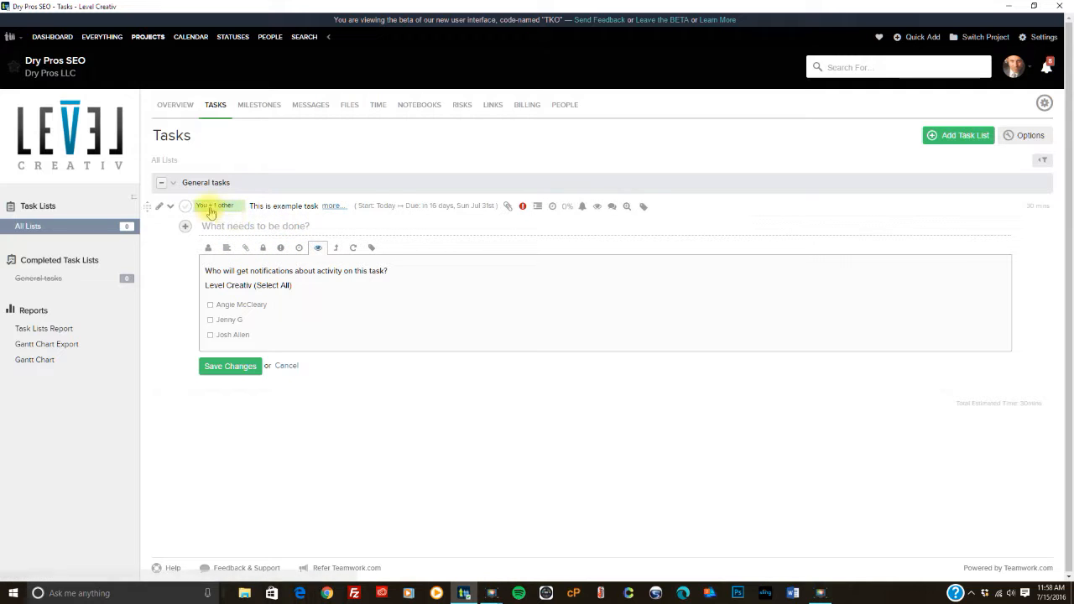
click(361, 206)
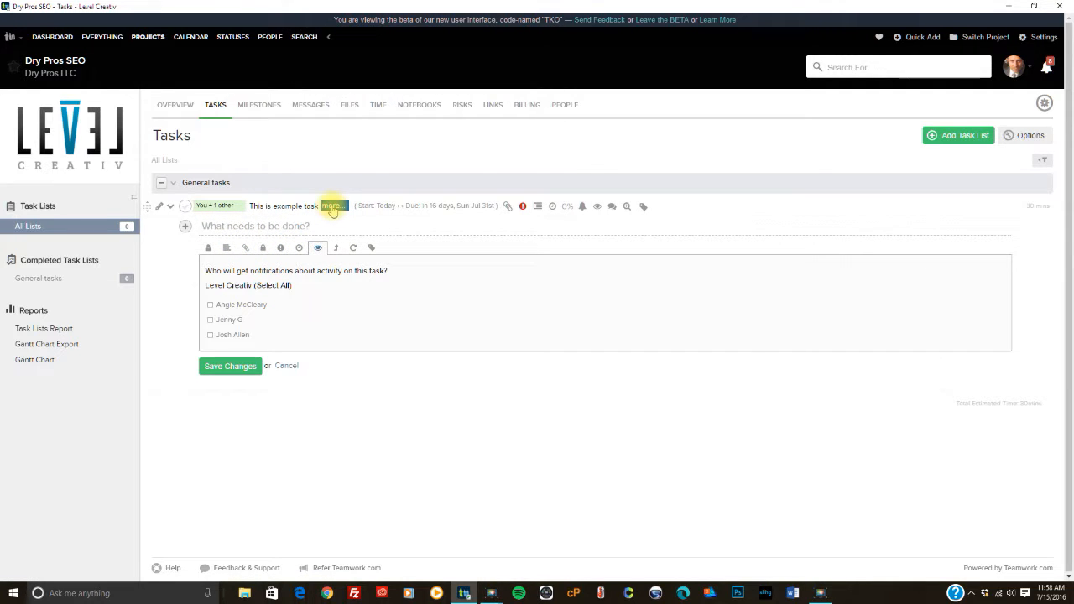
click(171, 208)
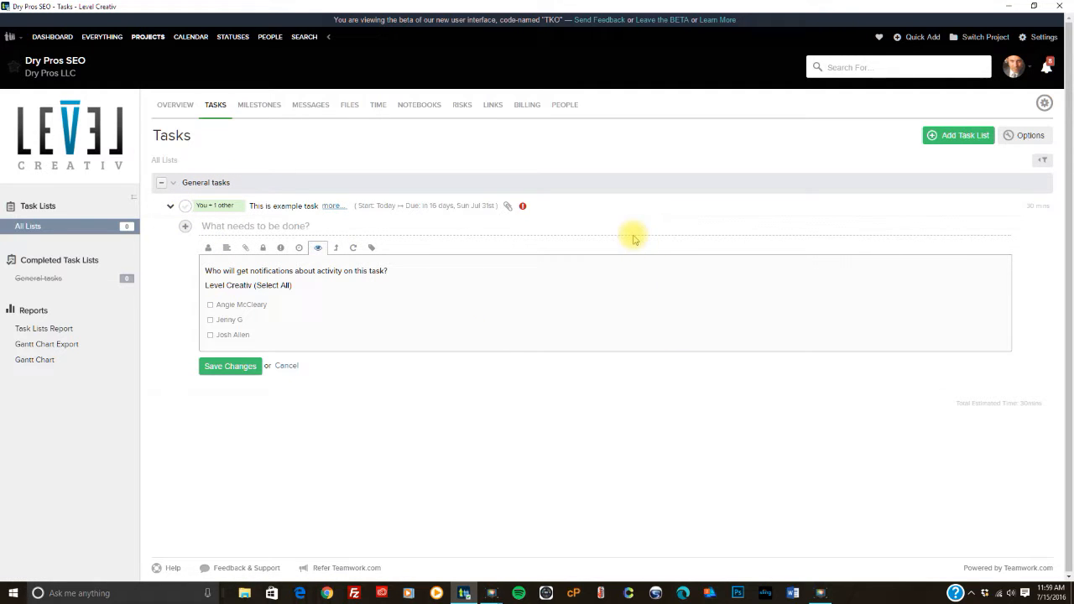
- Add a task list named "SEO punch list fo July" to the project
click(965, 139)
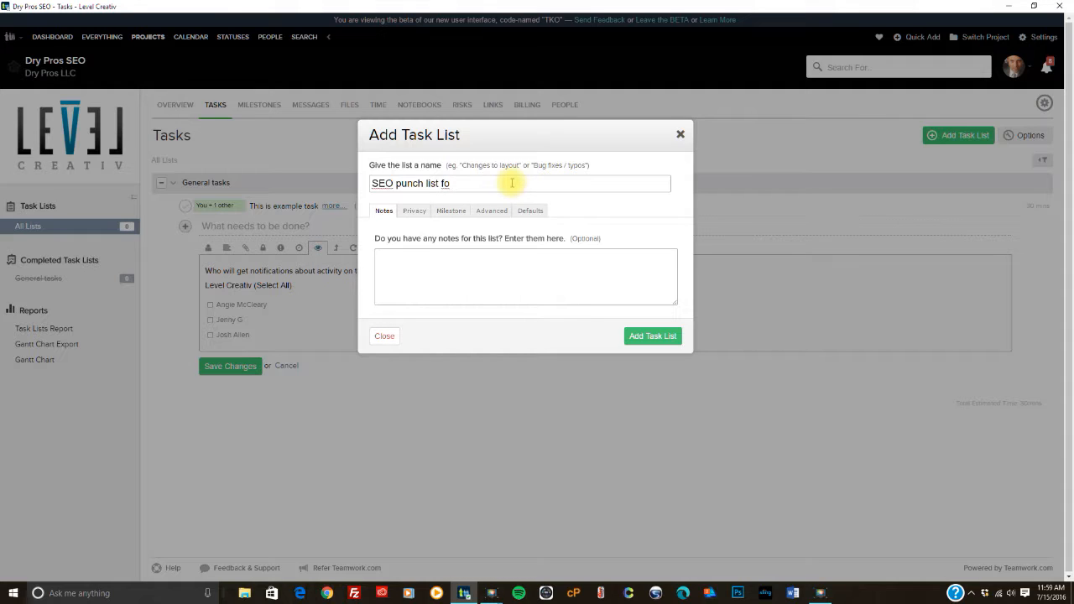
text(July)
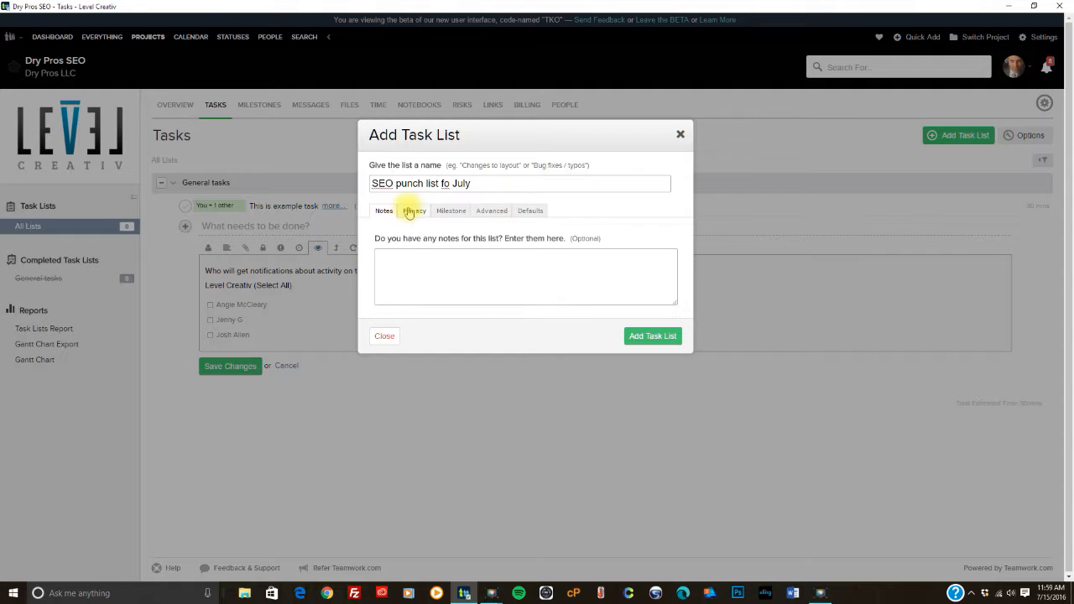
click(667, 342)
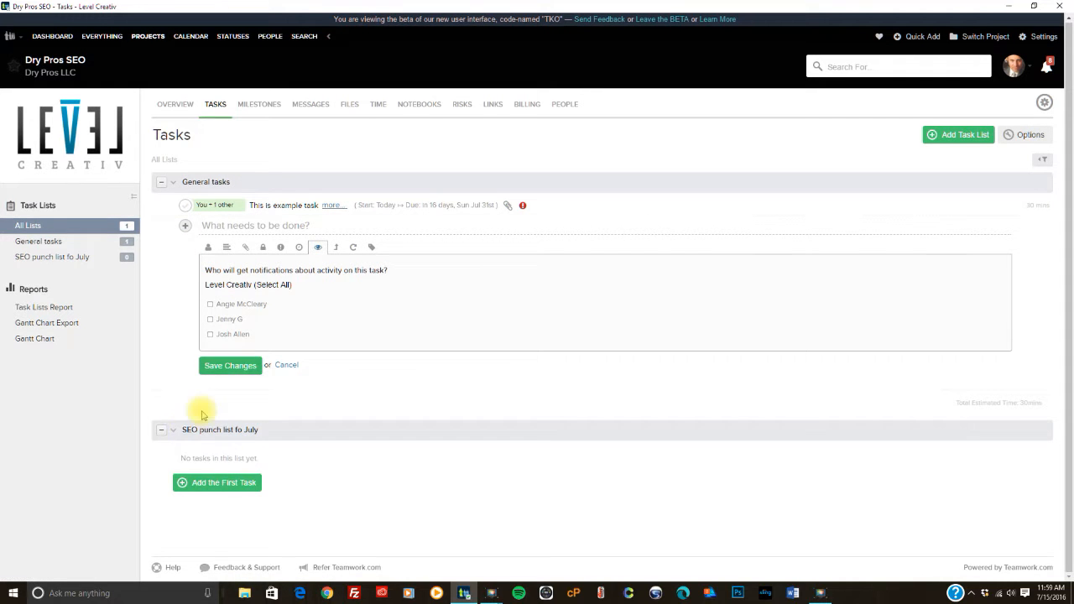
- Start a task named "first task" in the SEO punch list and assign it to one teammate without email notification
click(235, 484)
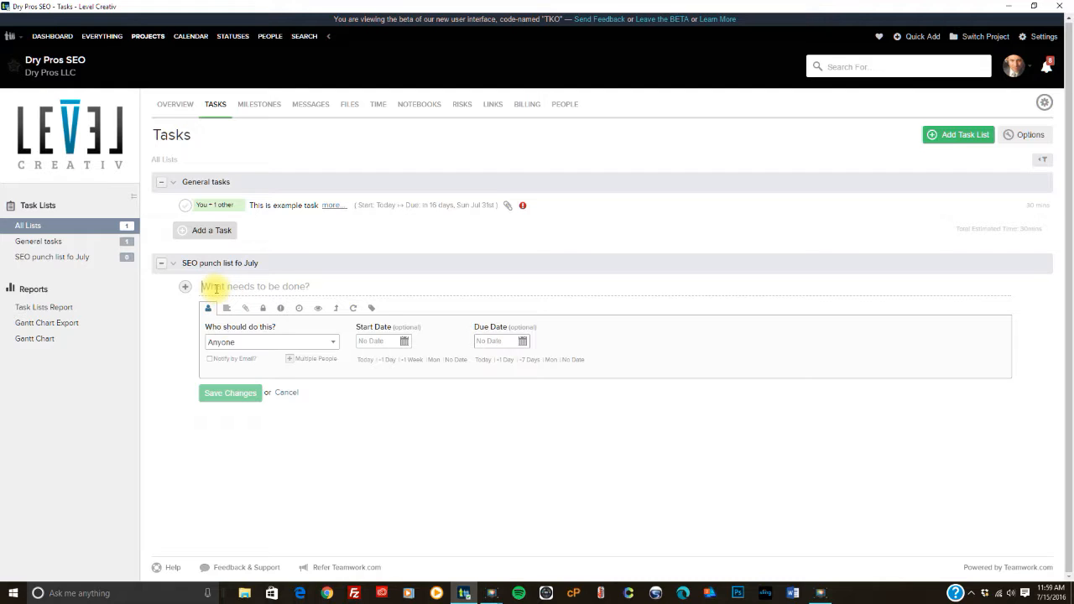
text(first ta)
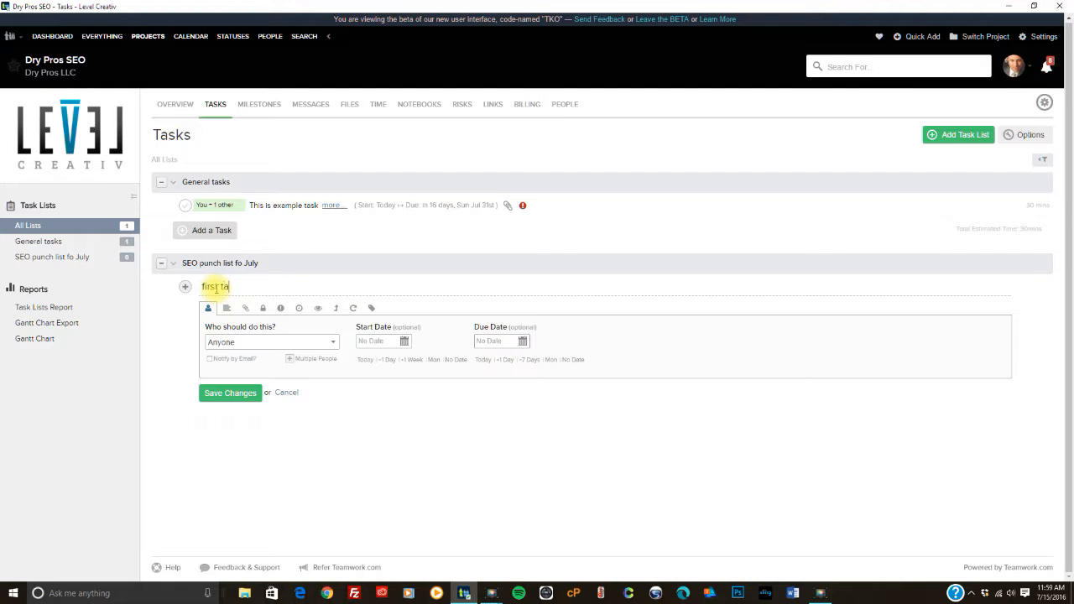
text(sk)
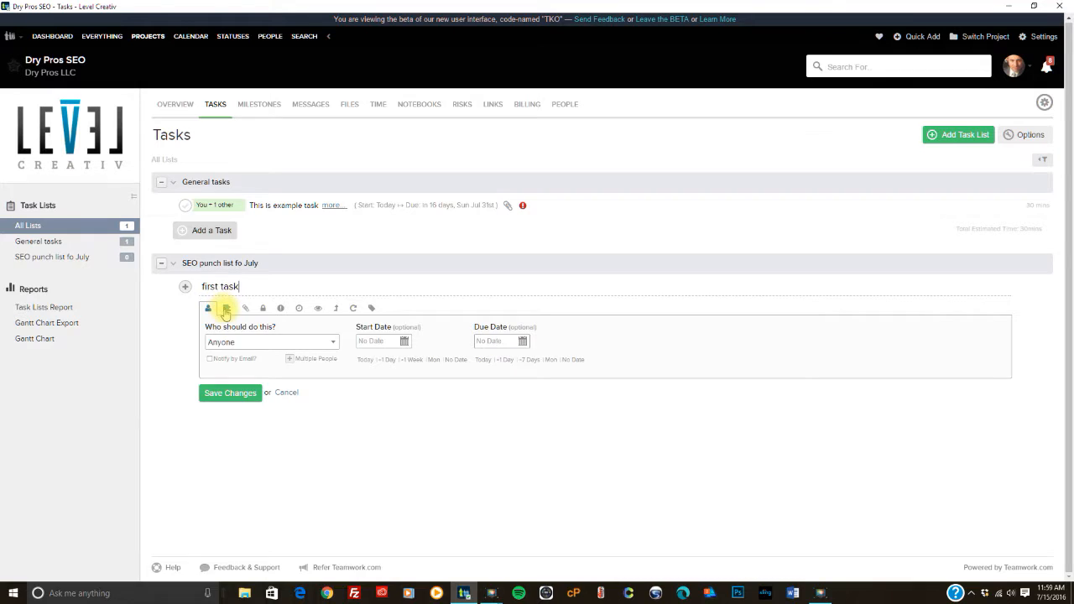
click(236, 340)
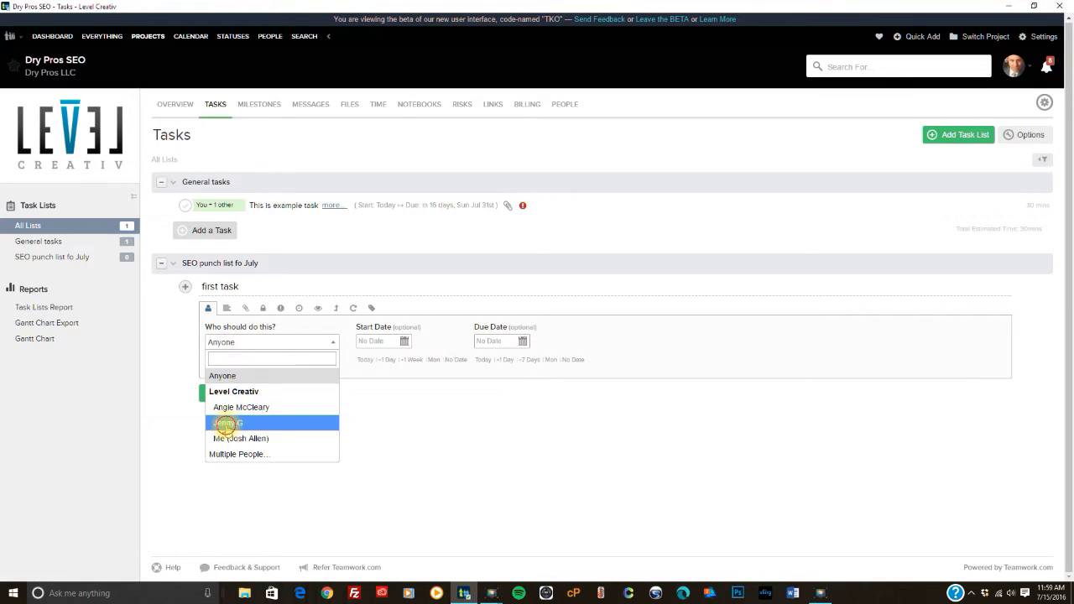
click(224, 423)
click(208, 360)
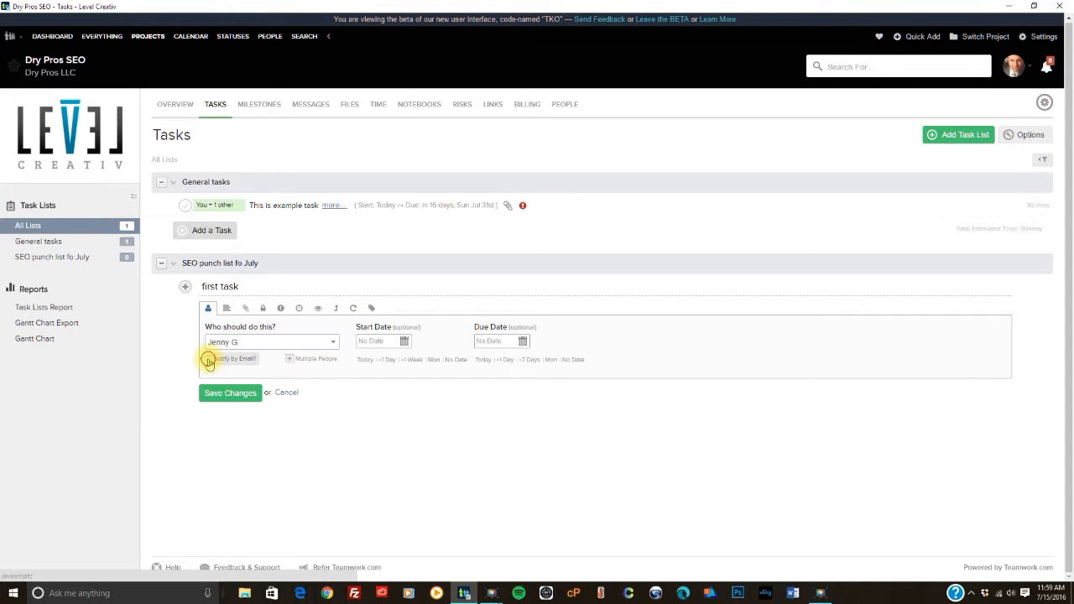
- Set both the start date and the due date of "first task" to 07/15/2016 and save it
click(397, 342)
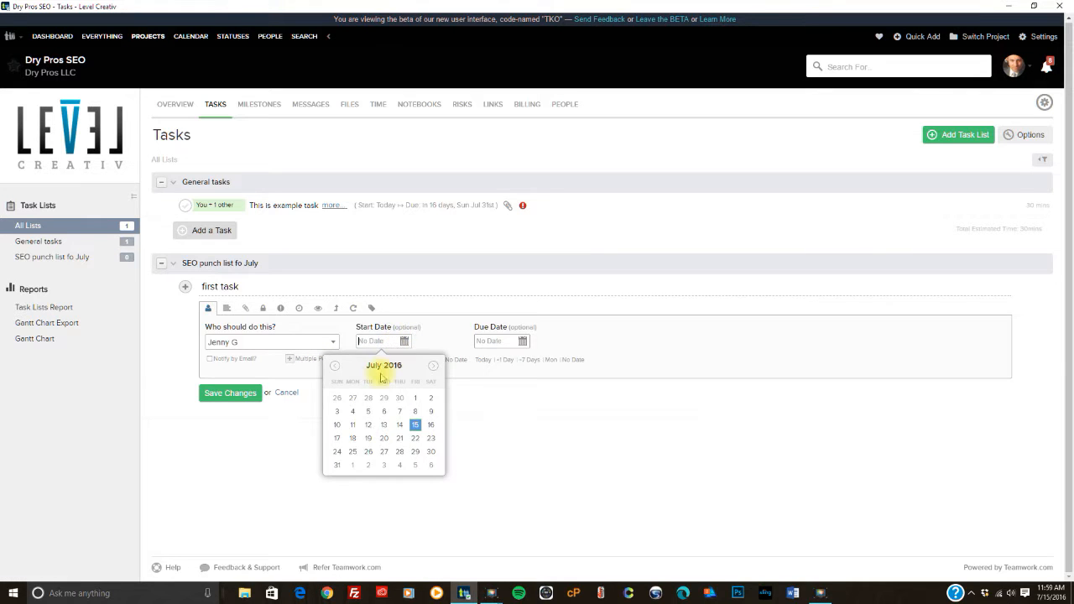
click(414, 425)
click(522, 341)
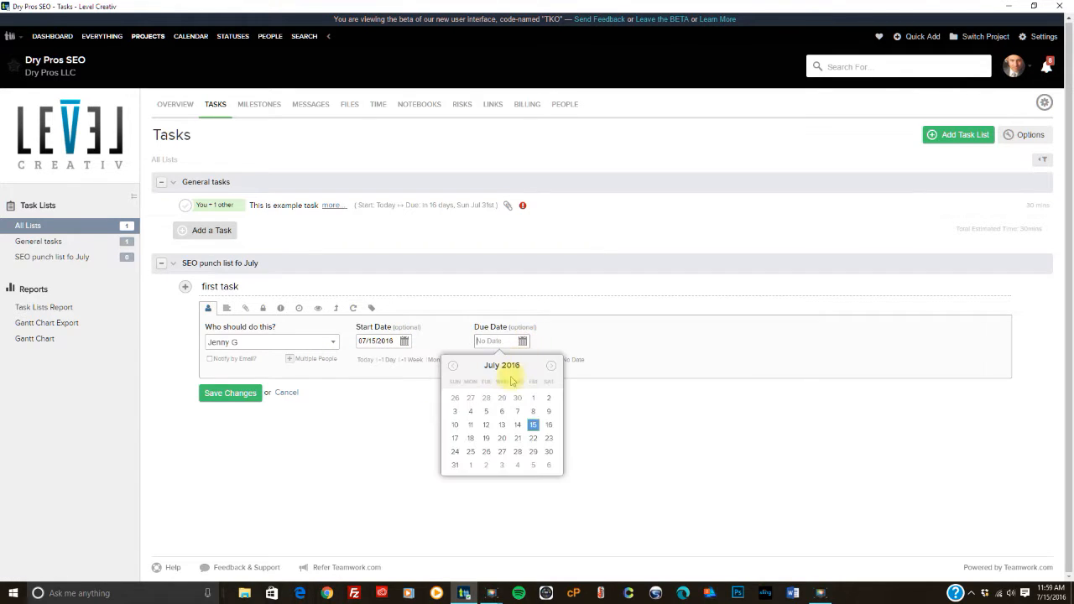
click(532, 424)
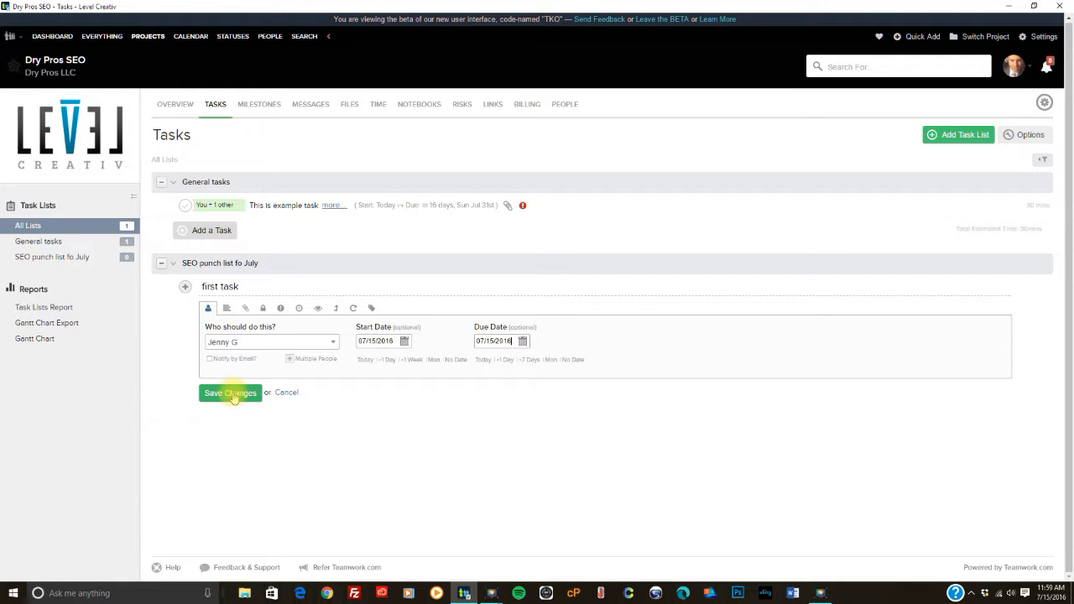
click(232, 393)
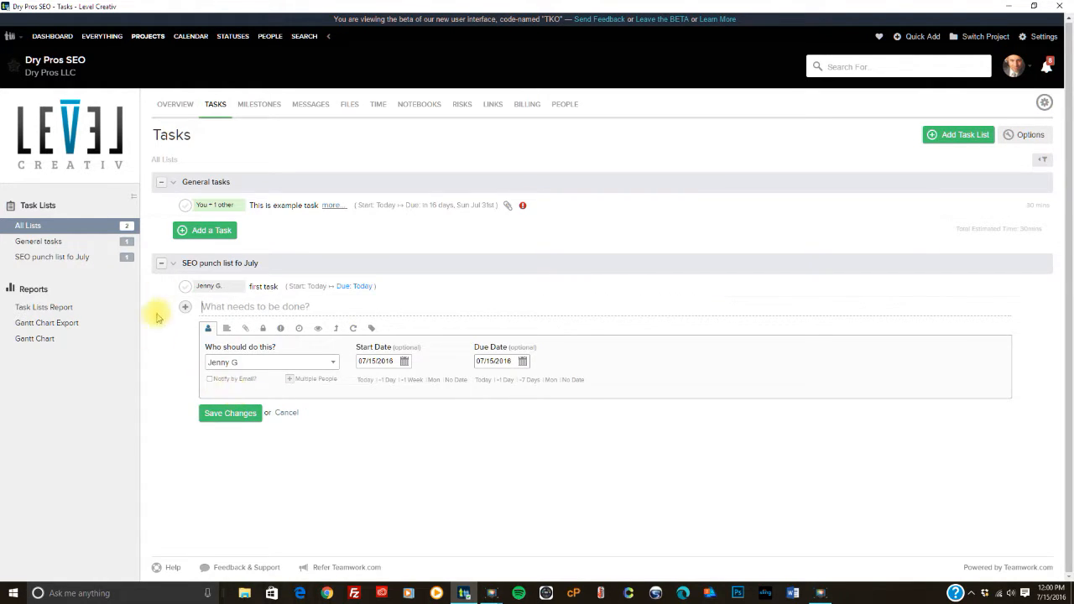
- Set the priority of "first task" to High
click(348, 286)
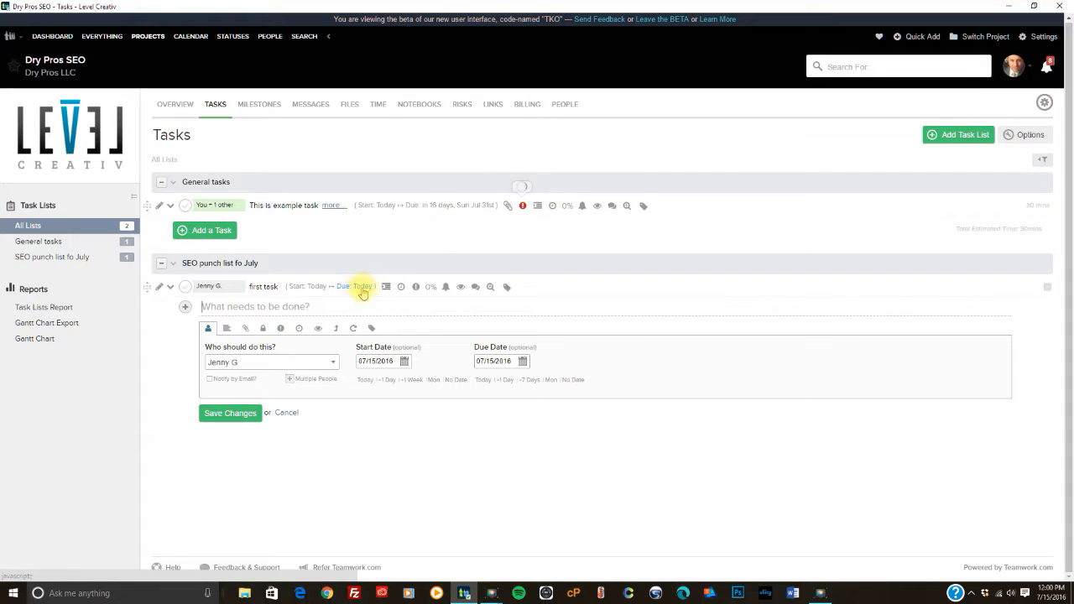
click(415, 288)
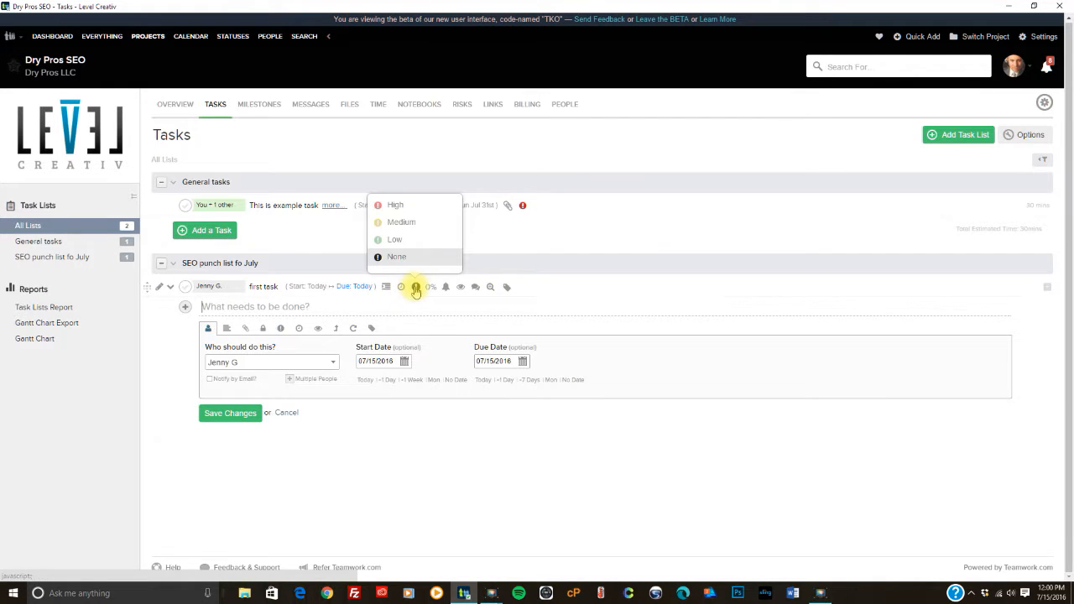
click(398, 209)
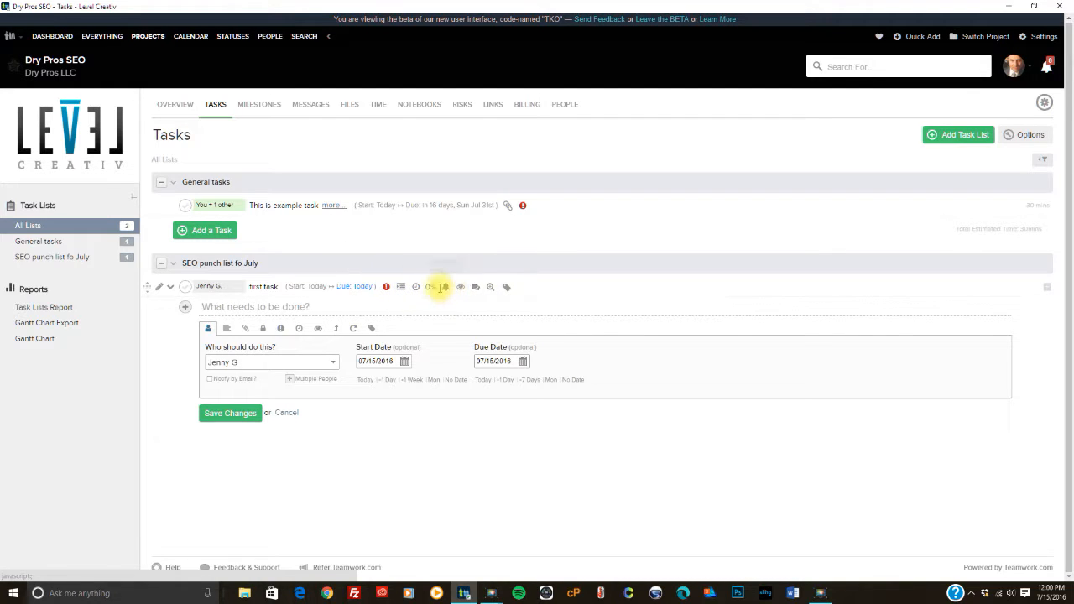
- Set up a new Email Reminder on "first task" for all people assigned to the task
click(445, 288)
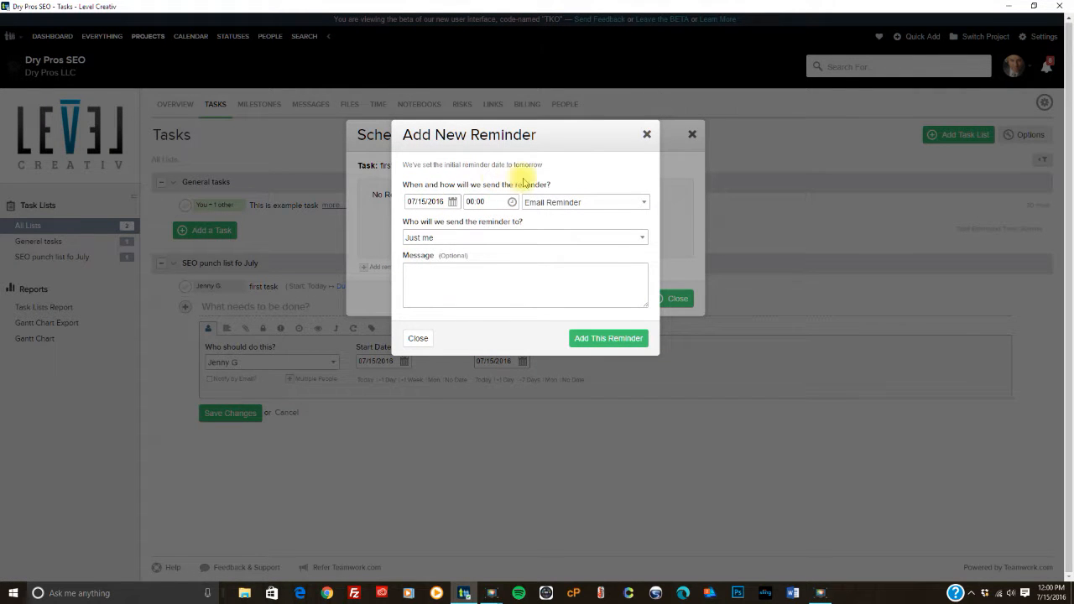
click(443, 242)
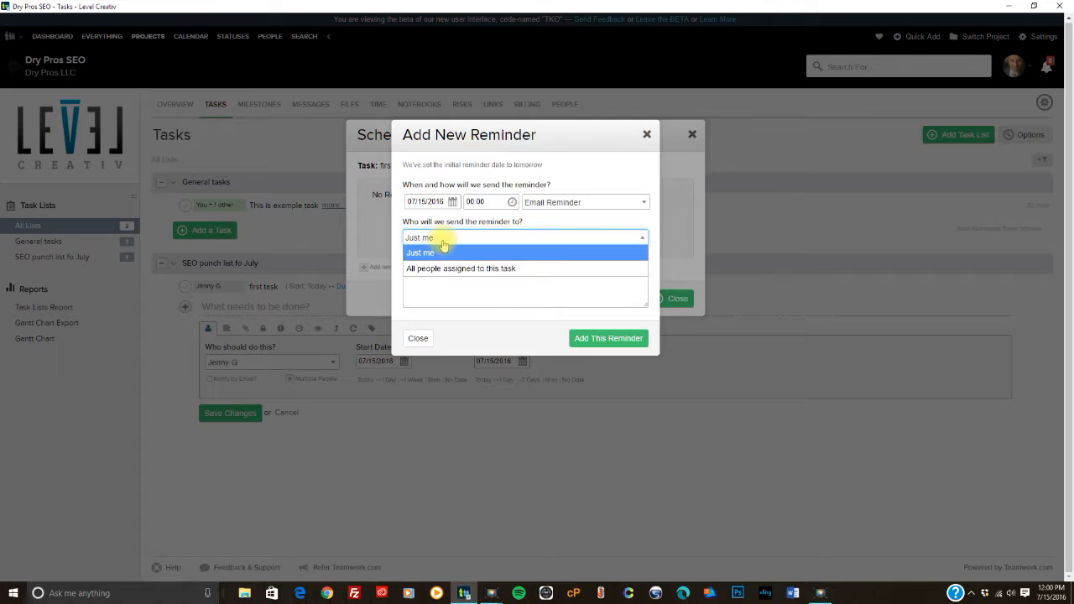
click(433, 271)
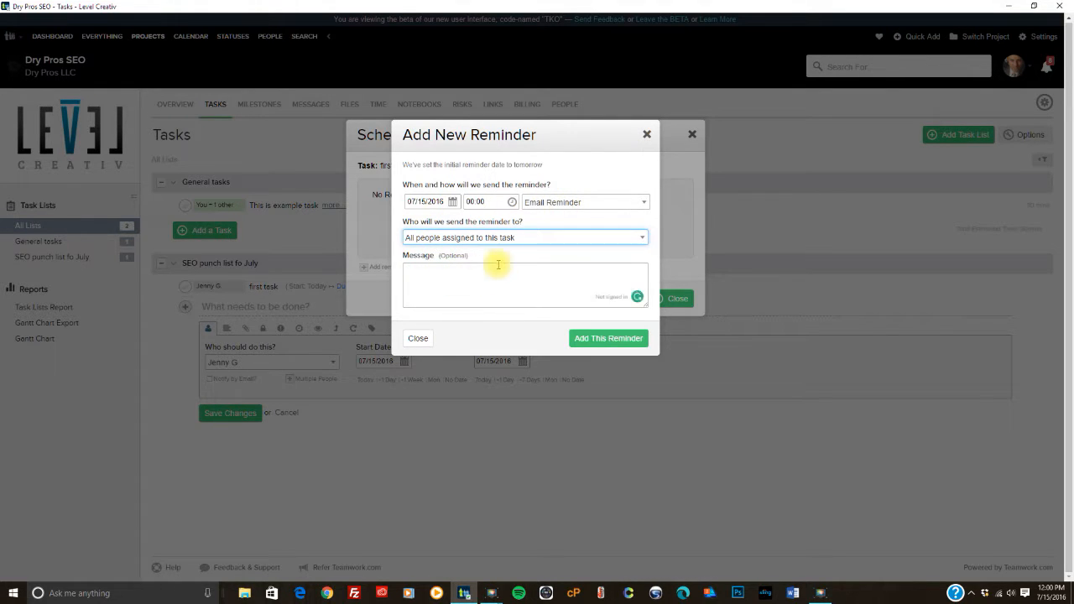
click(565, 204)
click(553, 218)
click(554, 206)
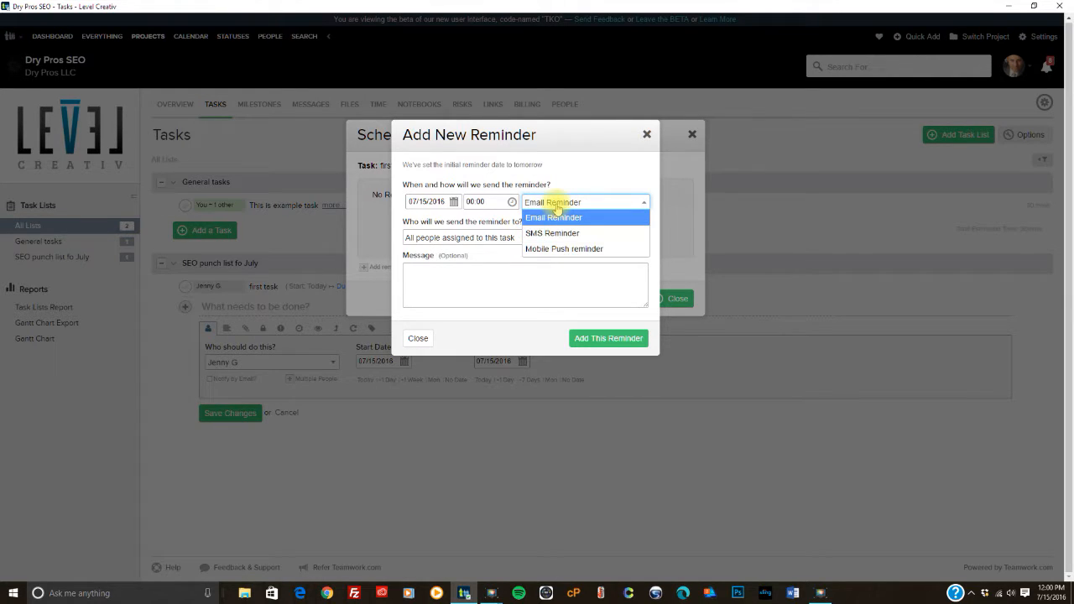
click(553, 217)
- Try to add the reminder with the message "Hey lets get this done!" and close the scheduled reminders
click(441, 271)
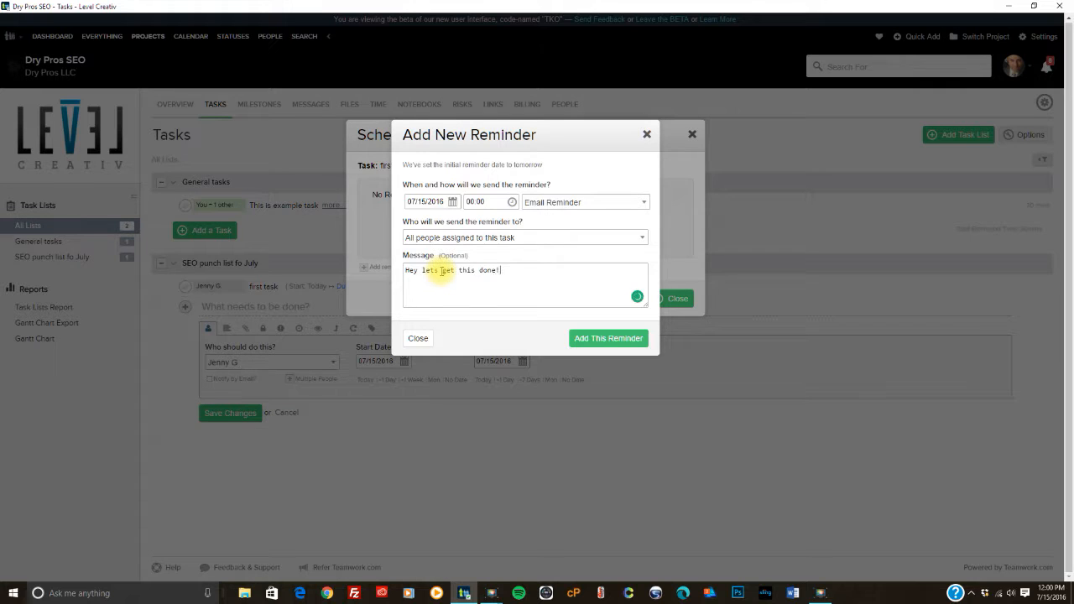
click(583, 338)
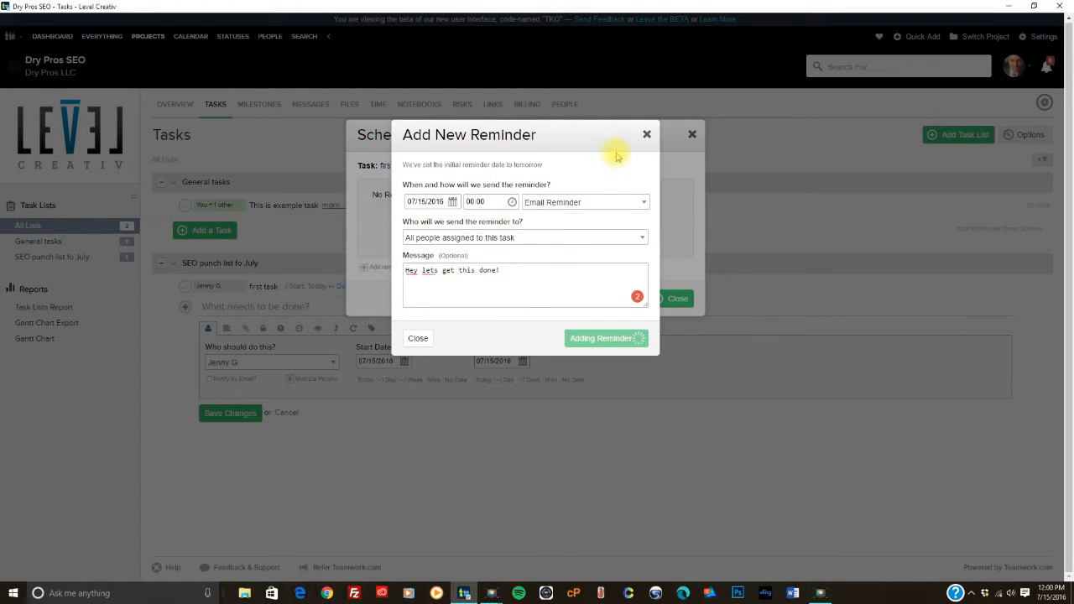
click(646, 134)
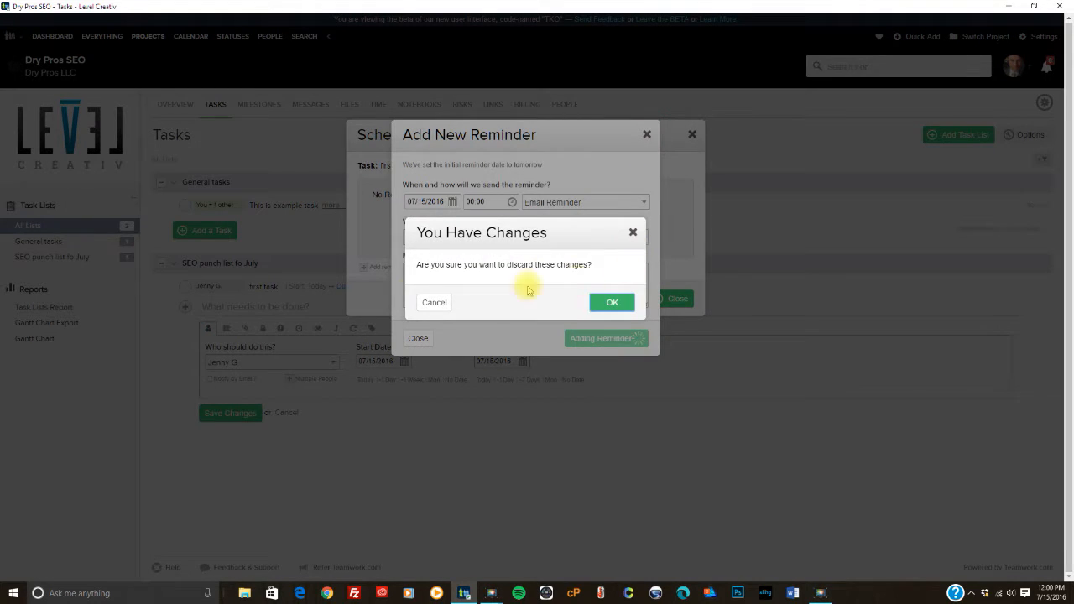
click(432, 303)
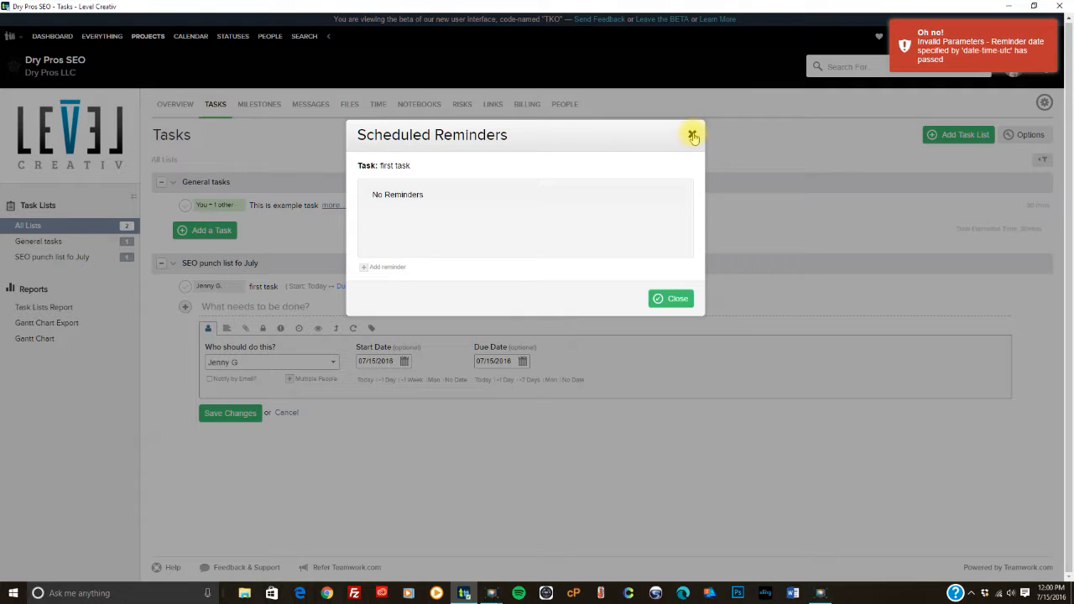
click(693, 136)
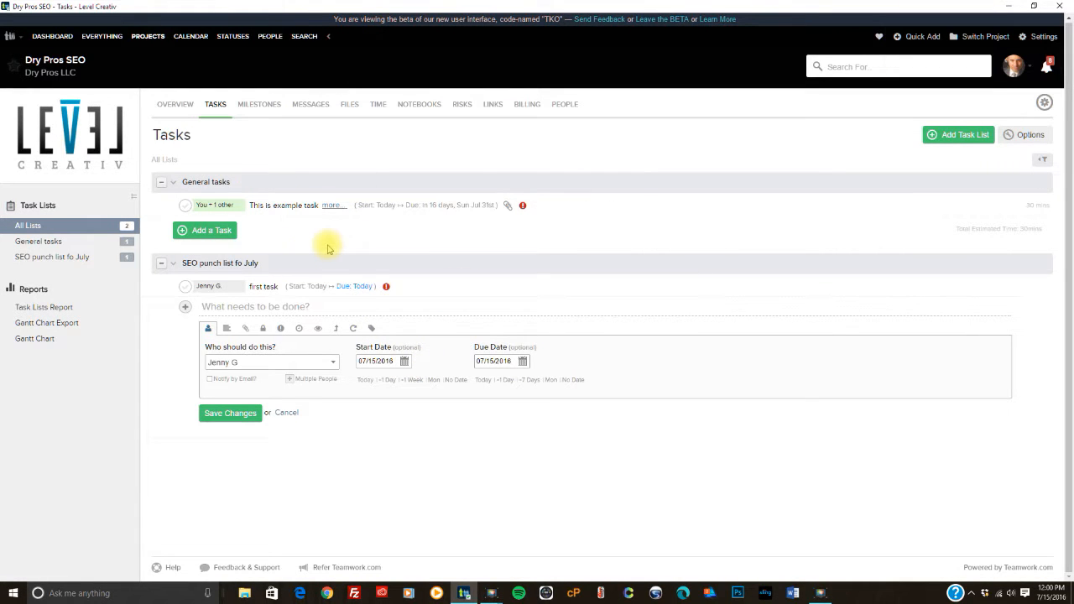
- Start a new project message with the subject "Training Vid" and the body "i AM WORKING ON VID NOW"
click(314, 109)
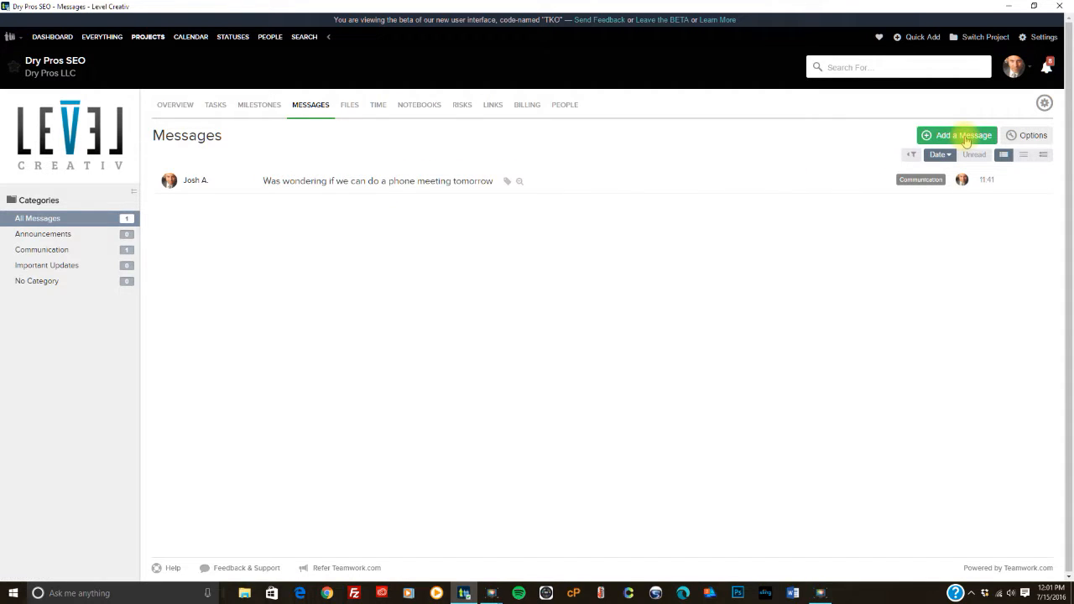
click(963, 136)
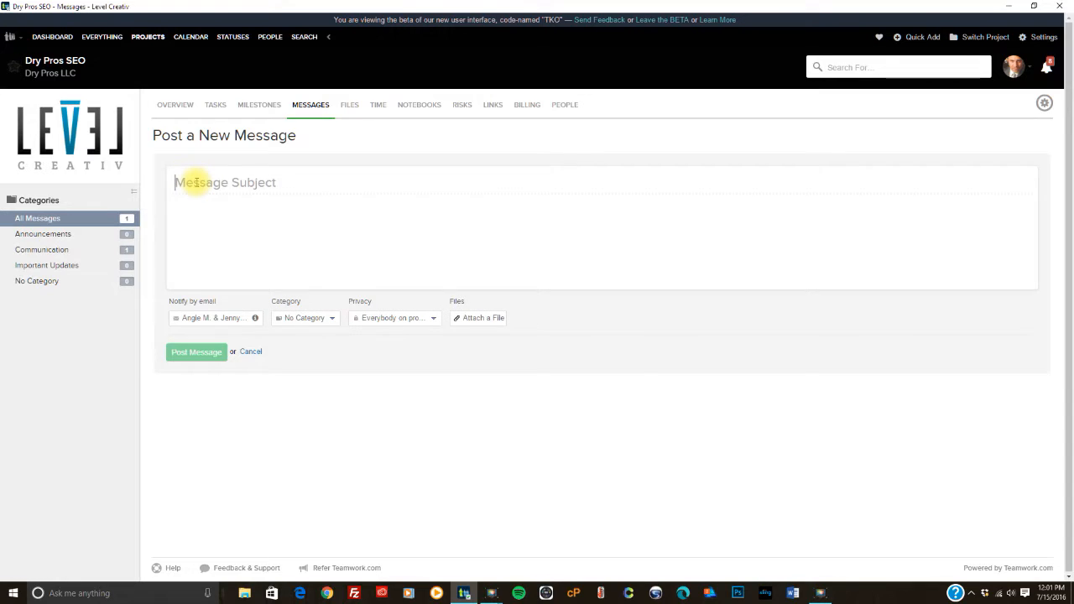
text(Te)
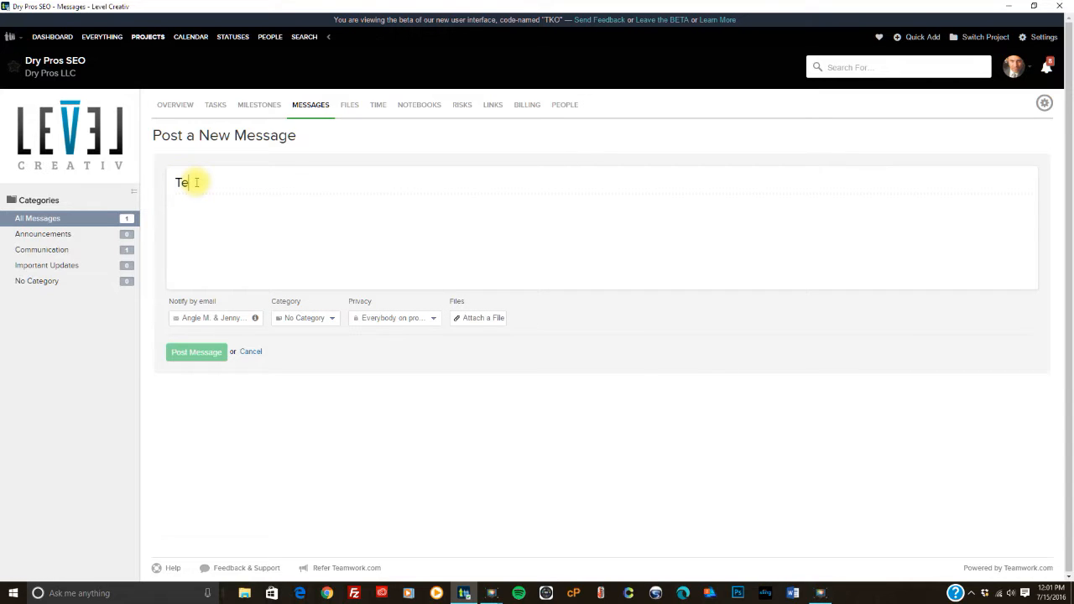
text(Training Vid)
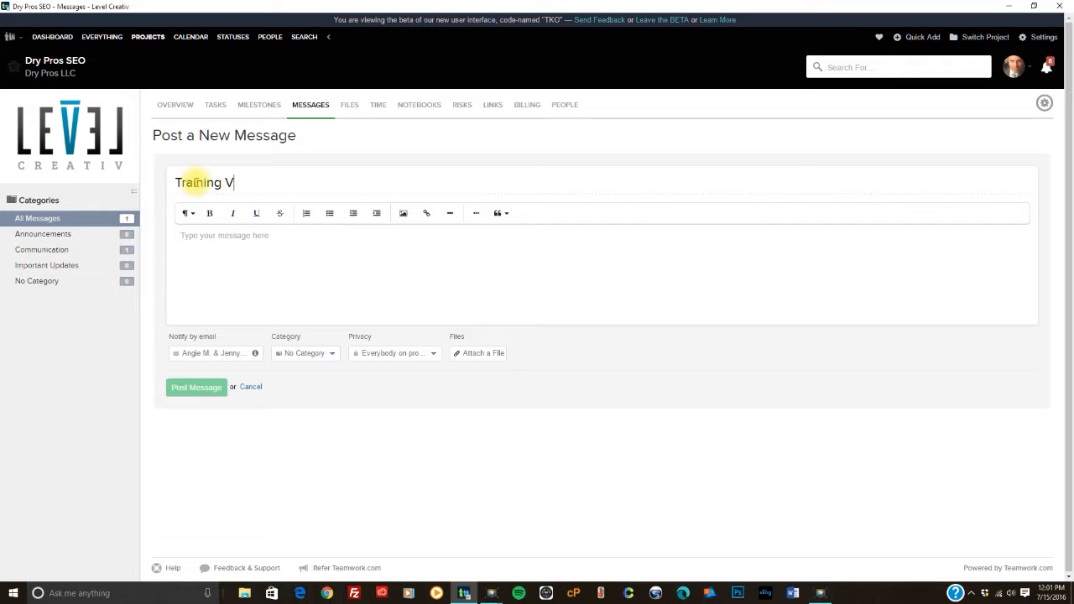
click(182, 236)
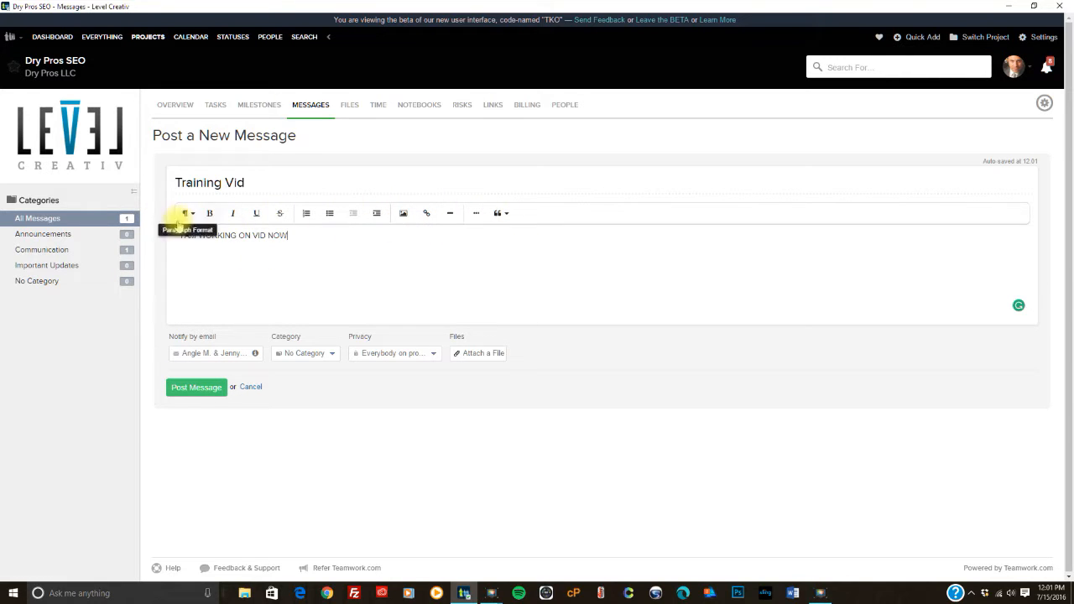
- Clear everyone from the message's email notification list and post the message
mouse_move(256, 355)
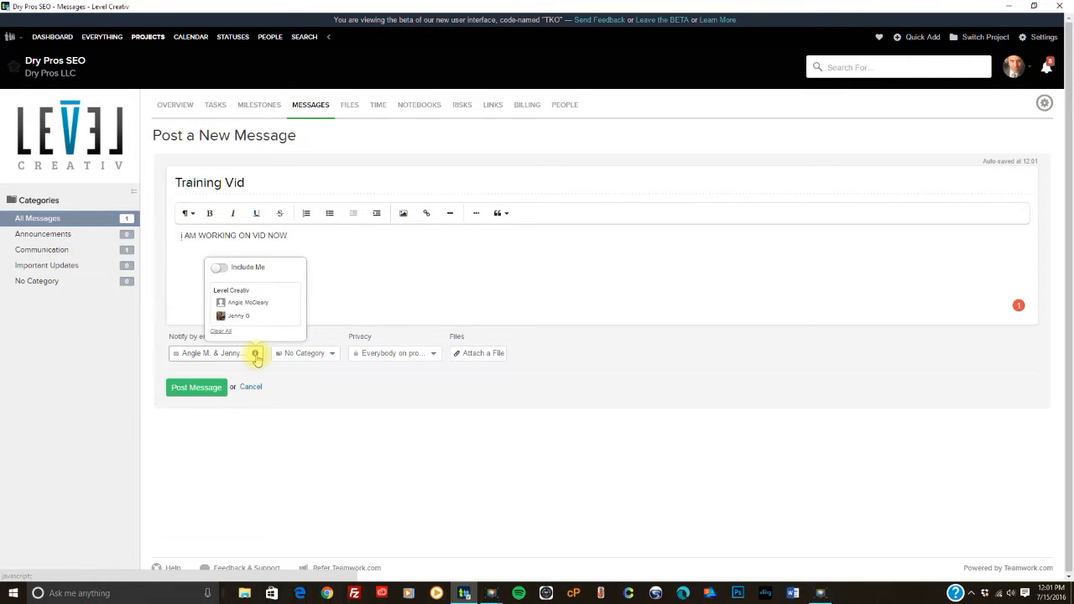
click(222, 334)
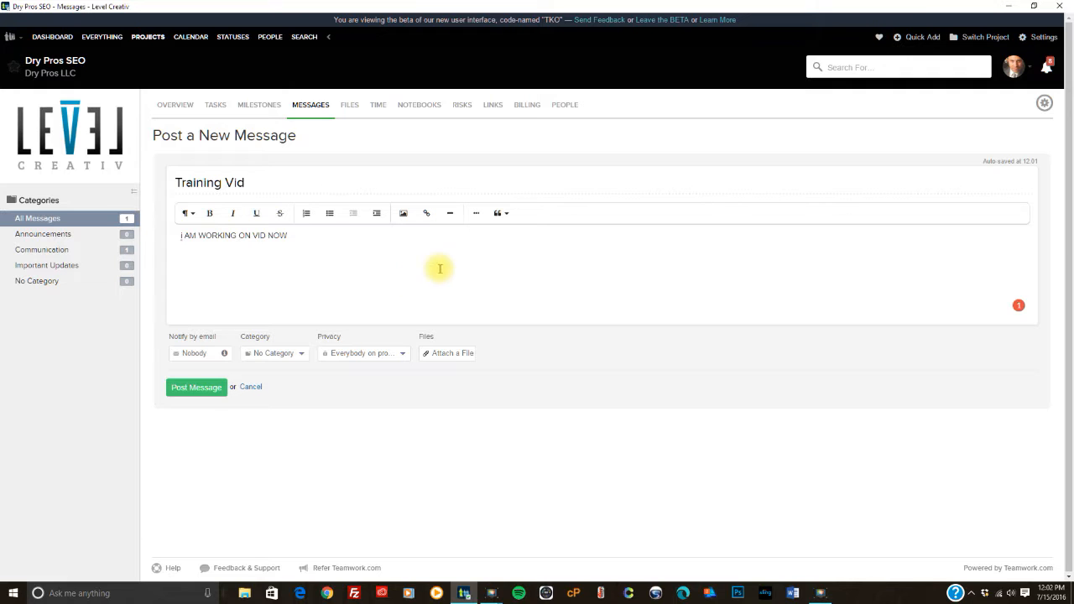
click(221, 389)
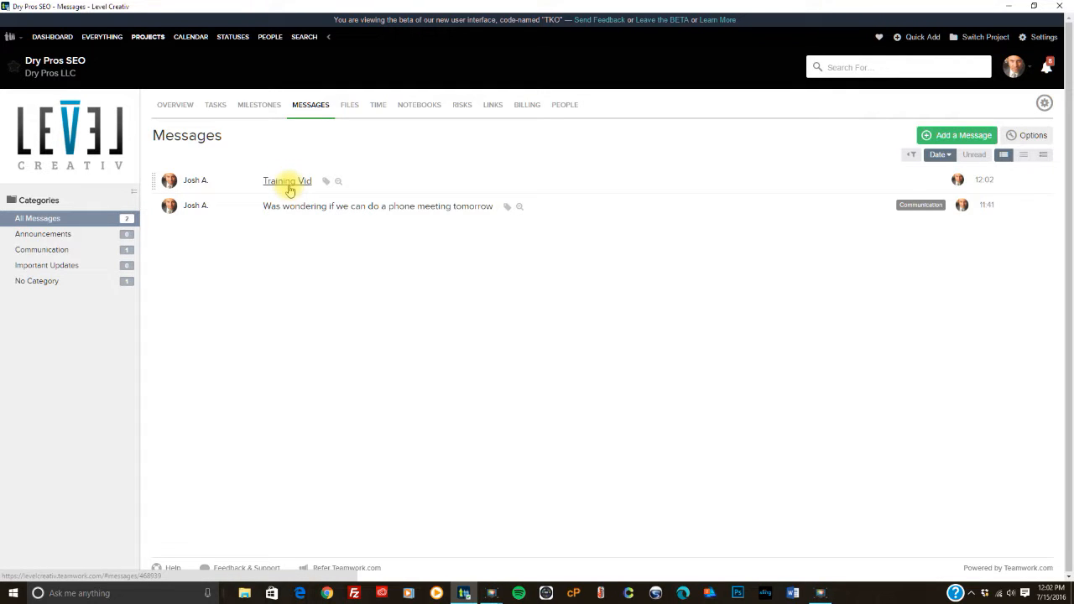
- Start a file upload in the project's Files section and add the NototheVac image from the Desktop
click(350, 105)
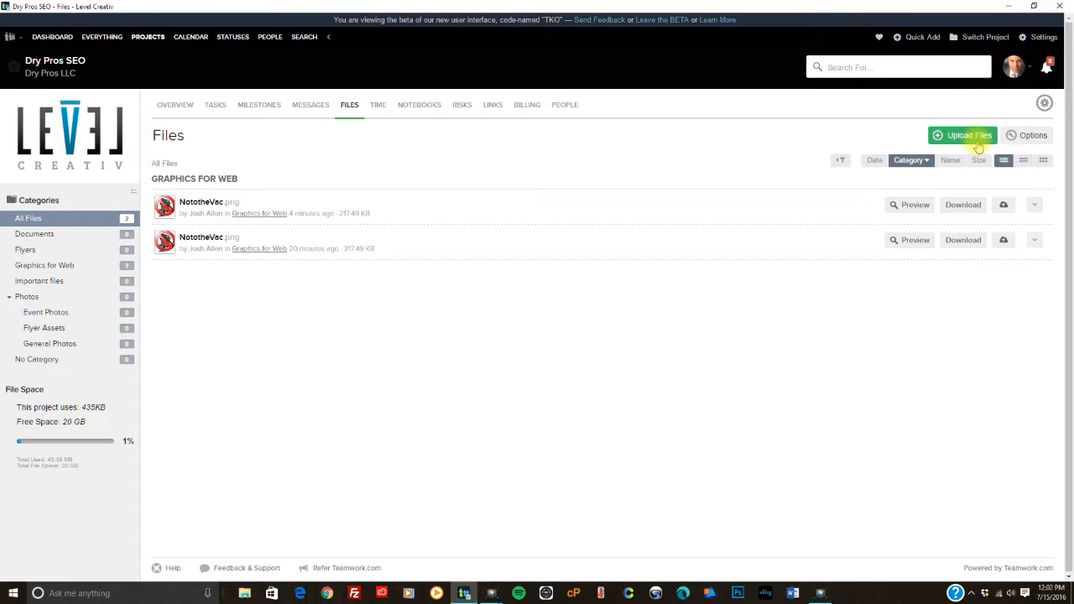
click(977, 137)
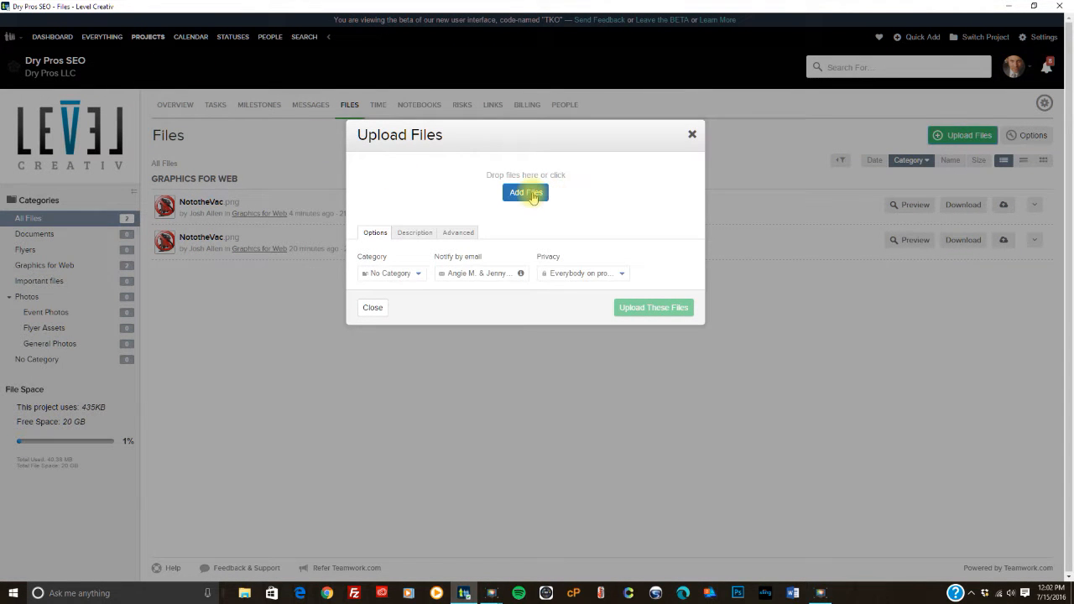
click(532, 195)
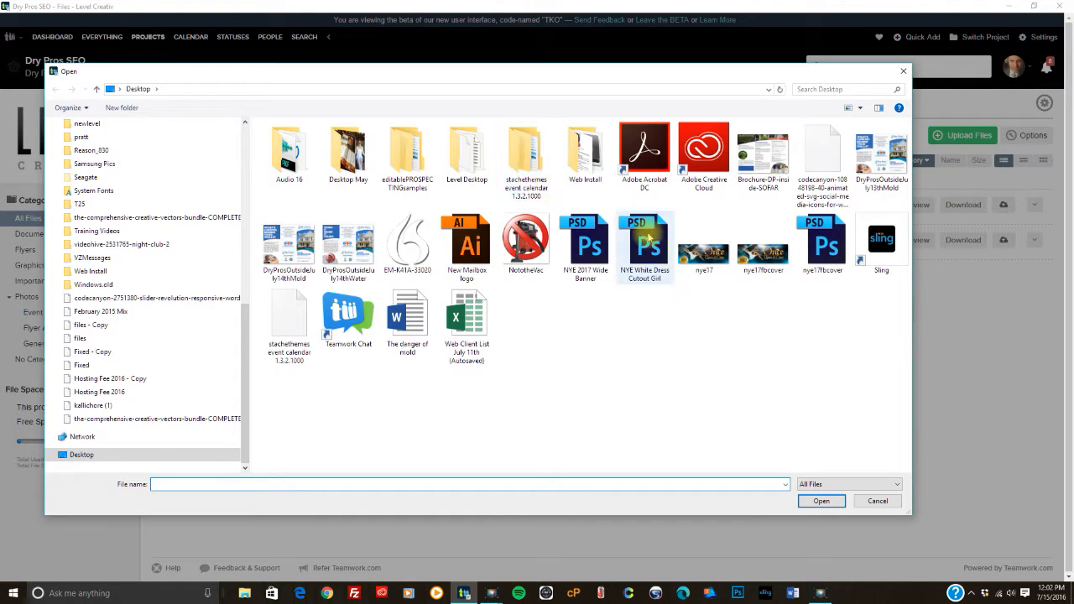
click(548, 260)
click(821, 500)
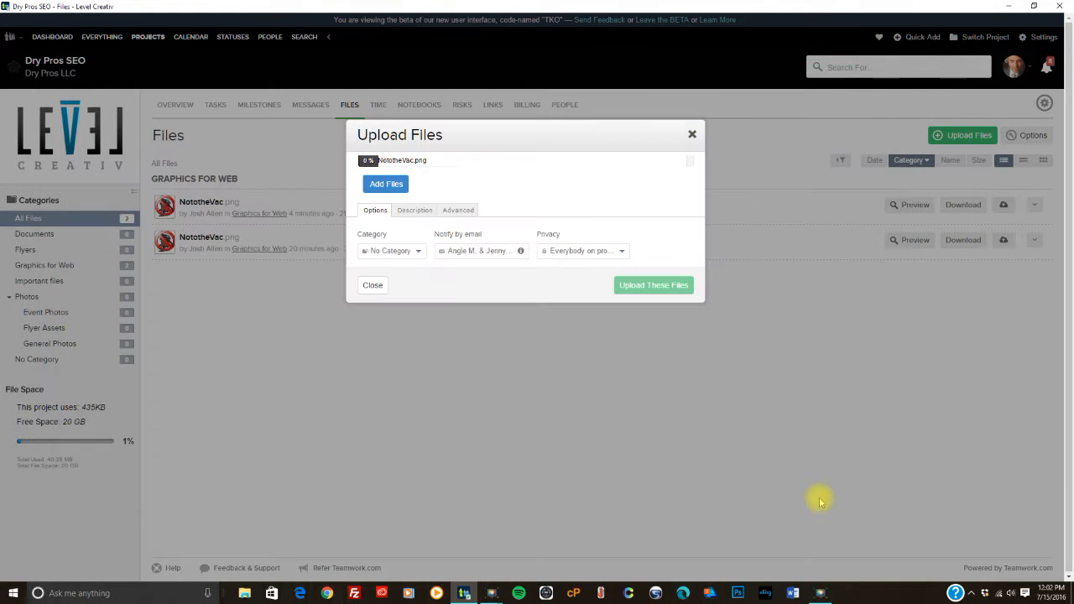
- Assign the file to the Graphics for Web category, clear its email notification list, and upload it
click(421, 251)
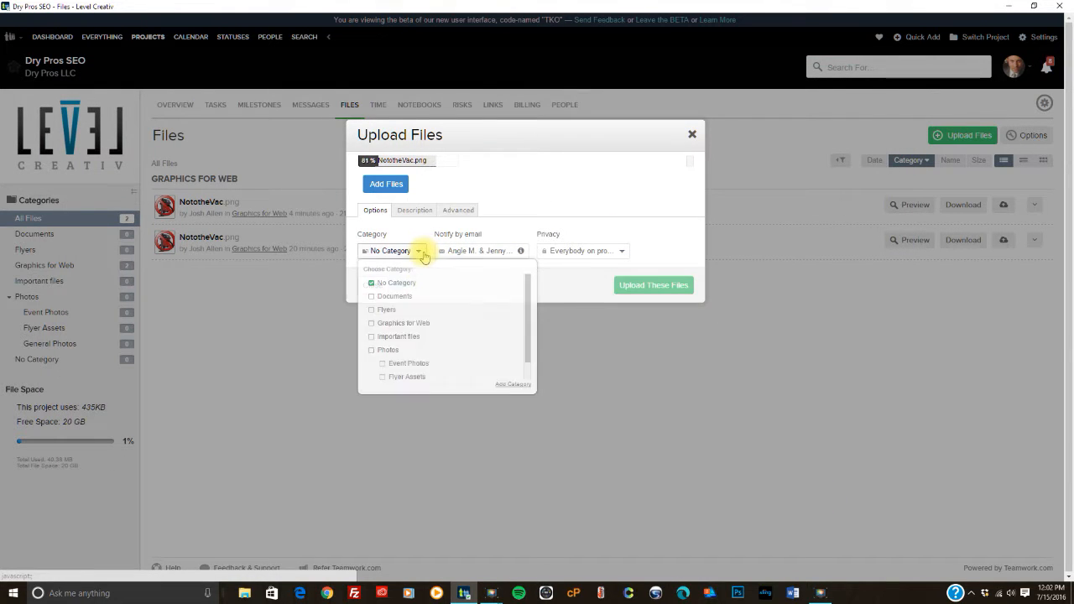
click(373, 327)
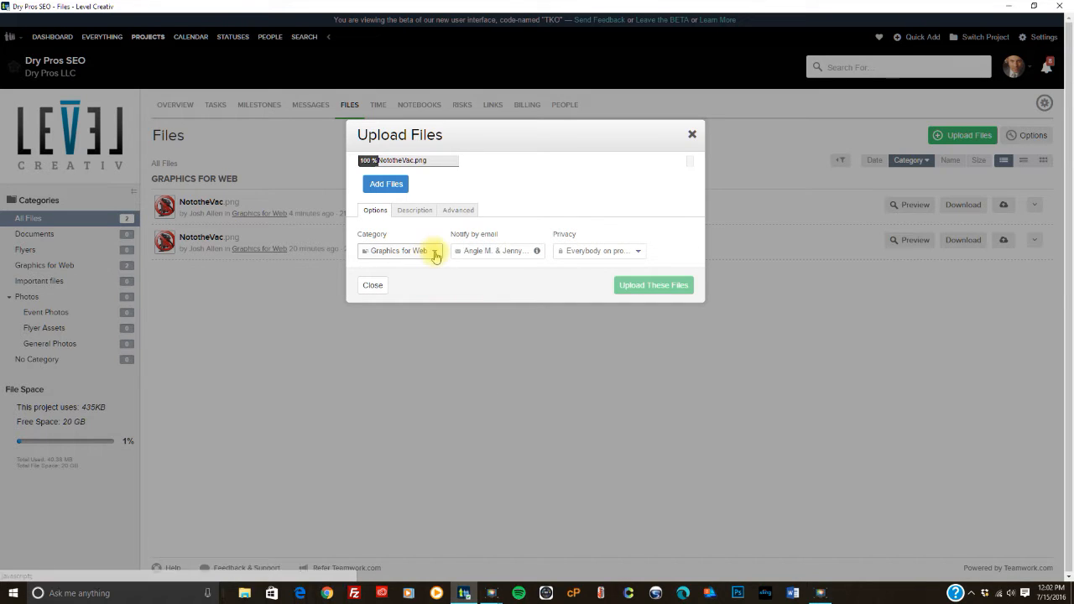
click(537, 261)
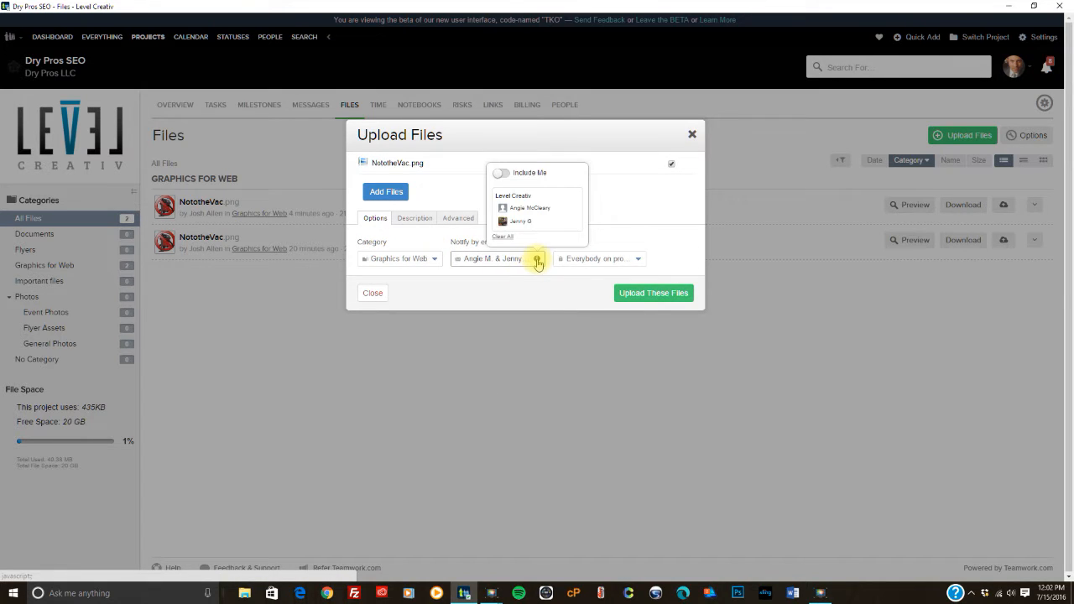
click(502, 237)
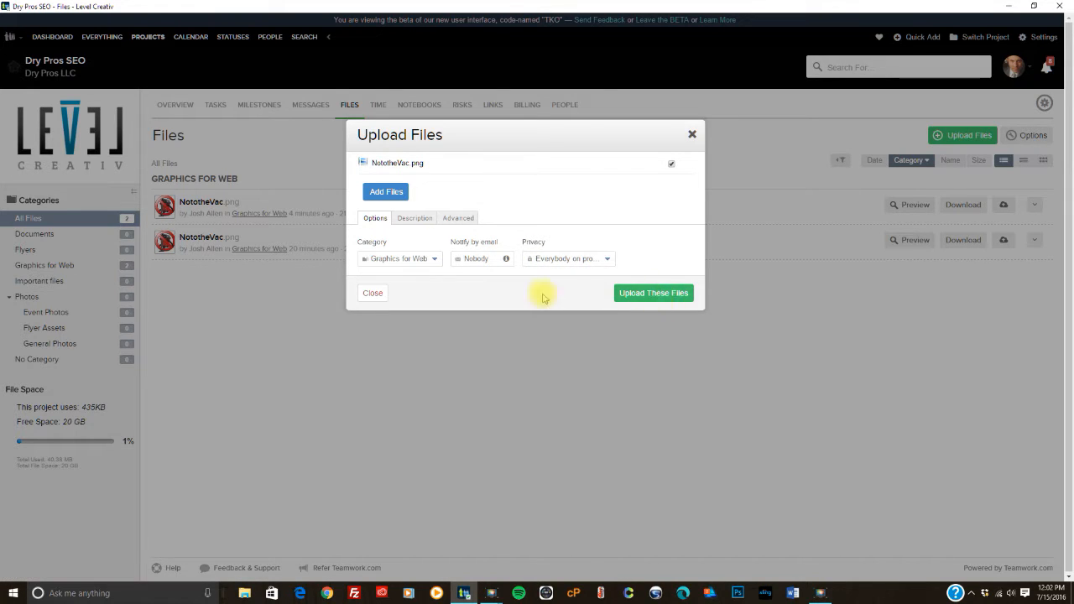
click(633, 295)
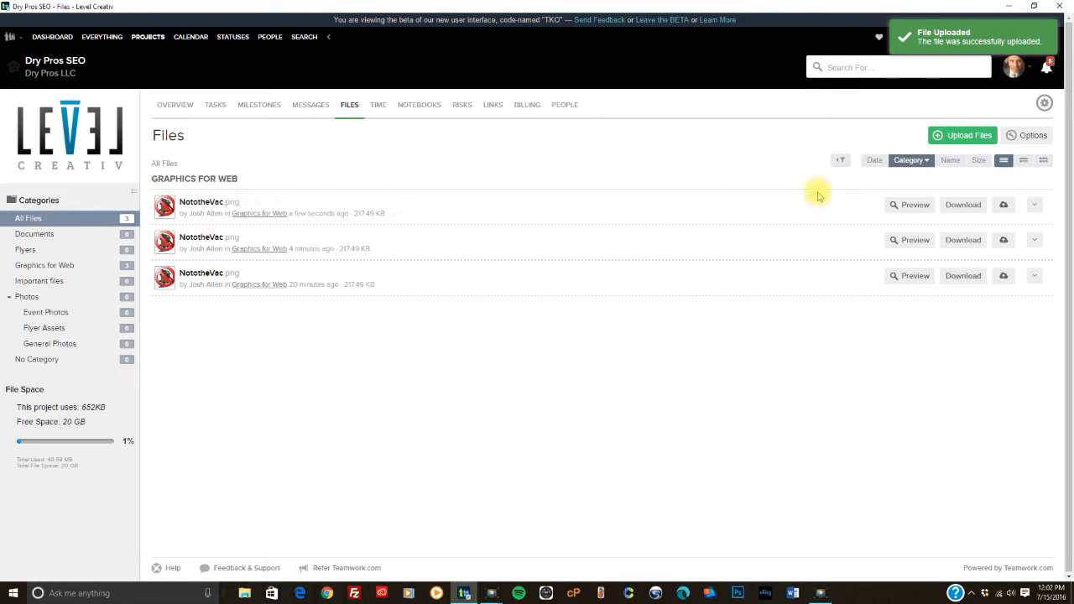
- Delete the most recently uploaded copy of NototheVac.png from the project files
click(1037, 206)
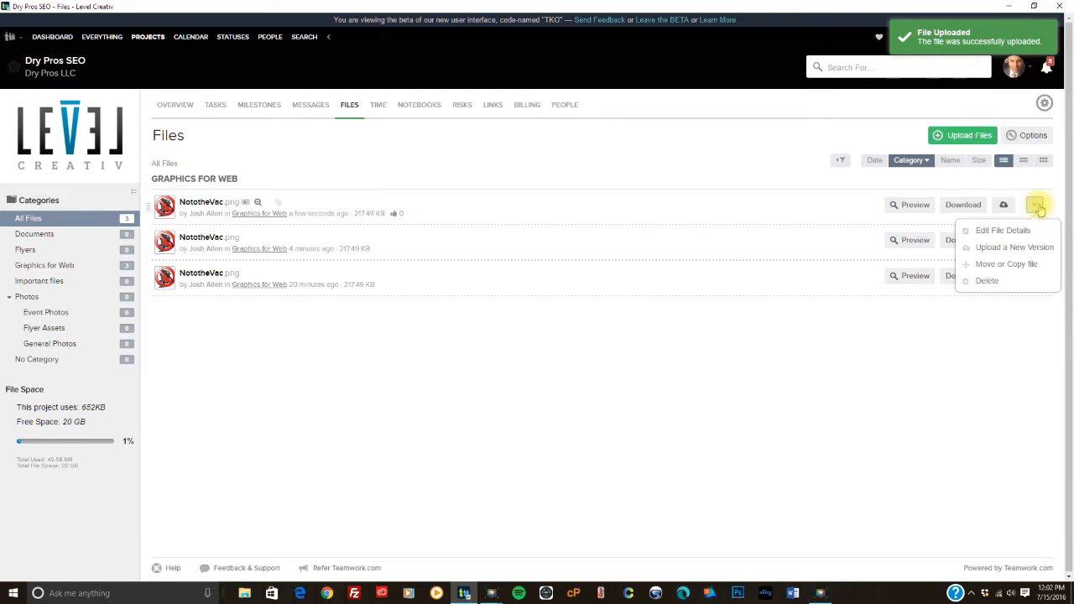
click(986, 280)
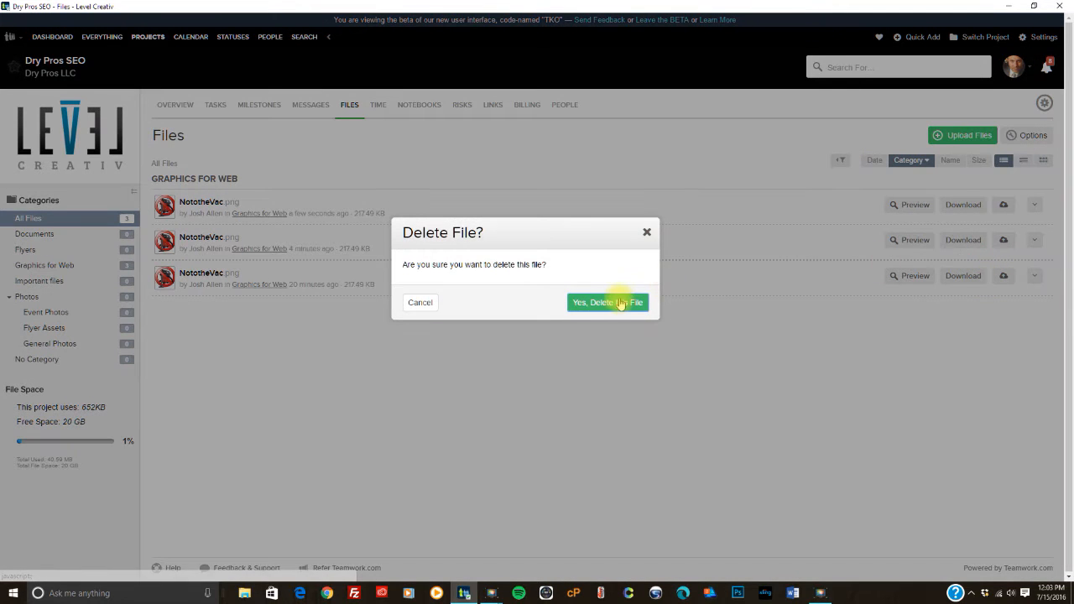
click(609, 300)
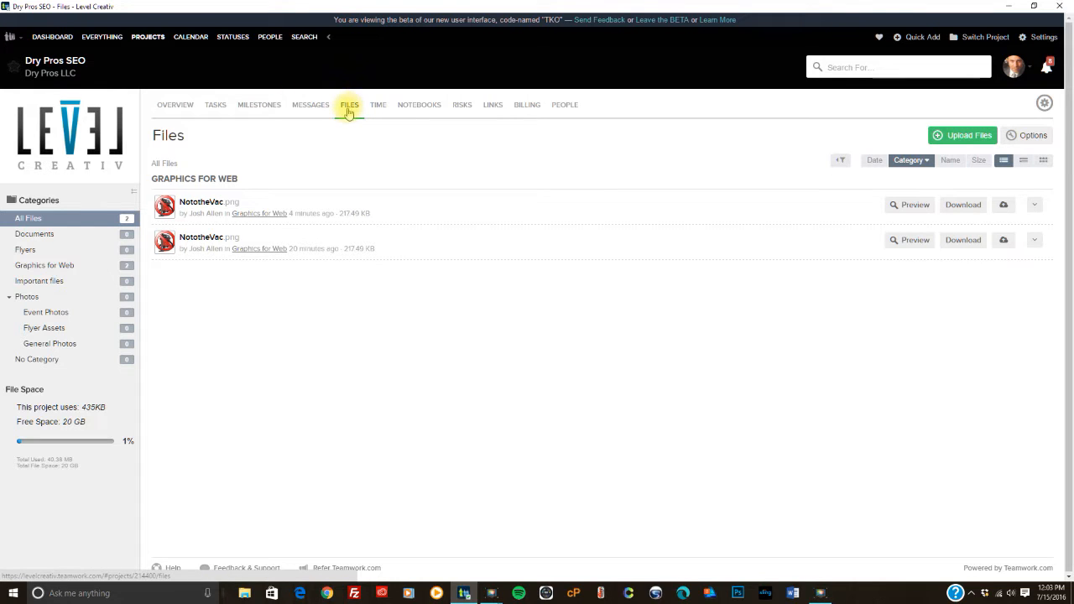
- Look at the project's Notebooks and People sections, and return to Notebooks
click(409, 110)
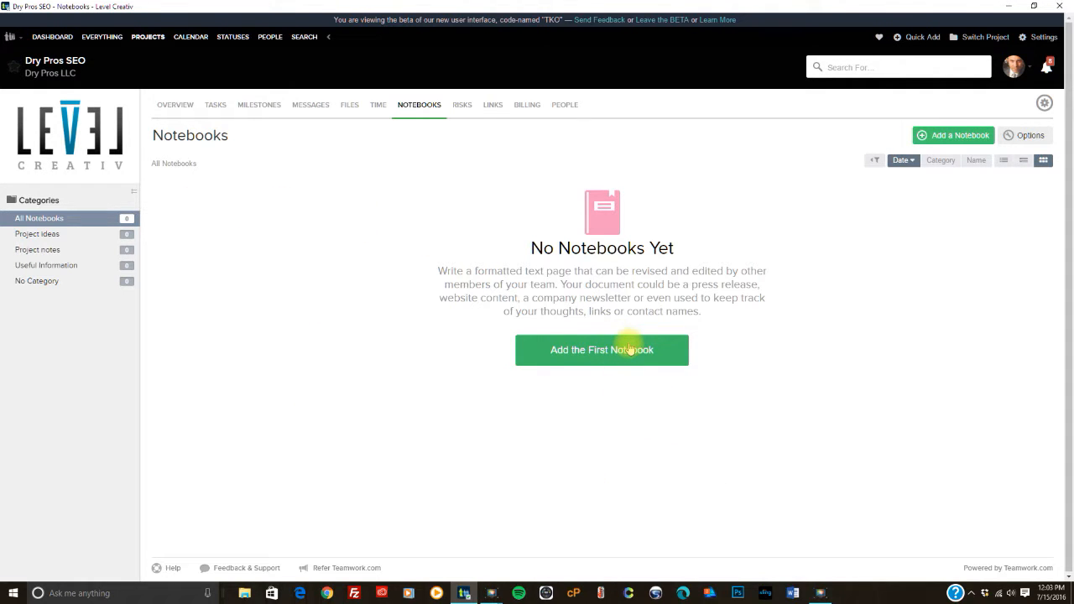
click(574, 107)
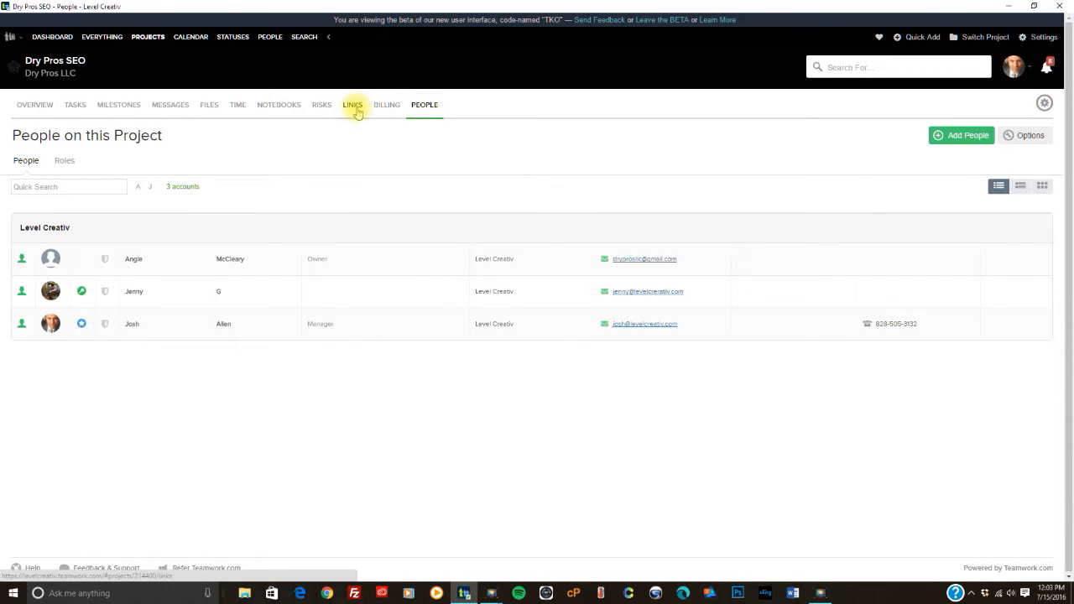
click(291, 108)
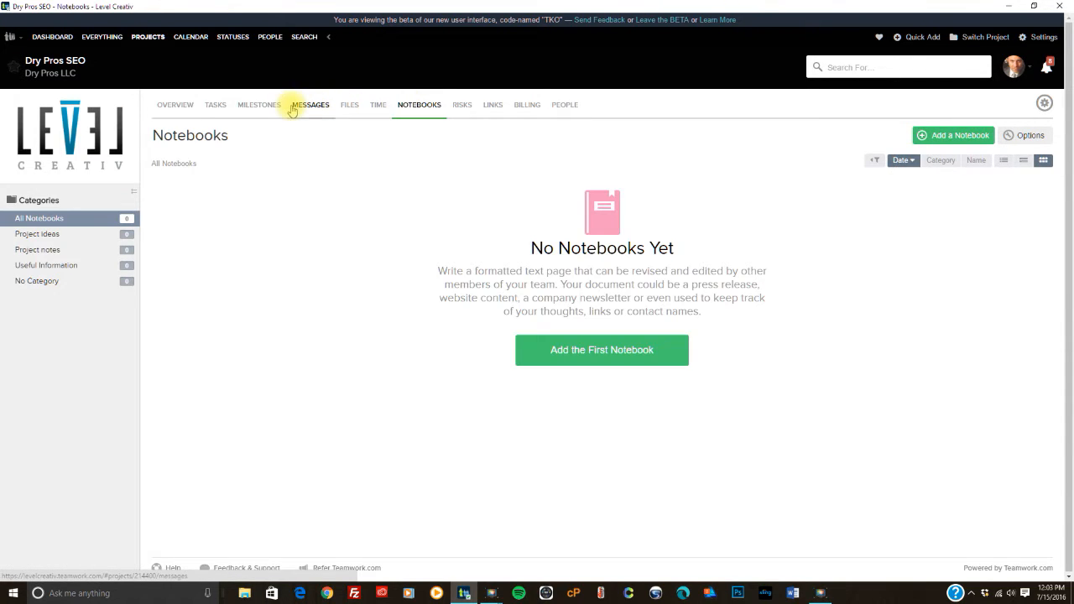
- Start the project's first time log and associate it with the existing task "first task"
click(379, 105)
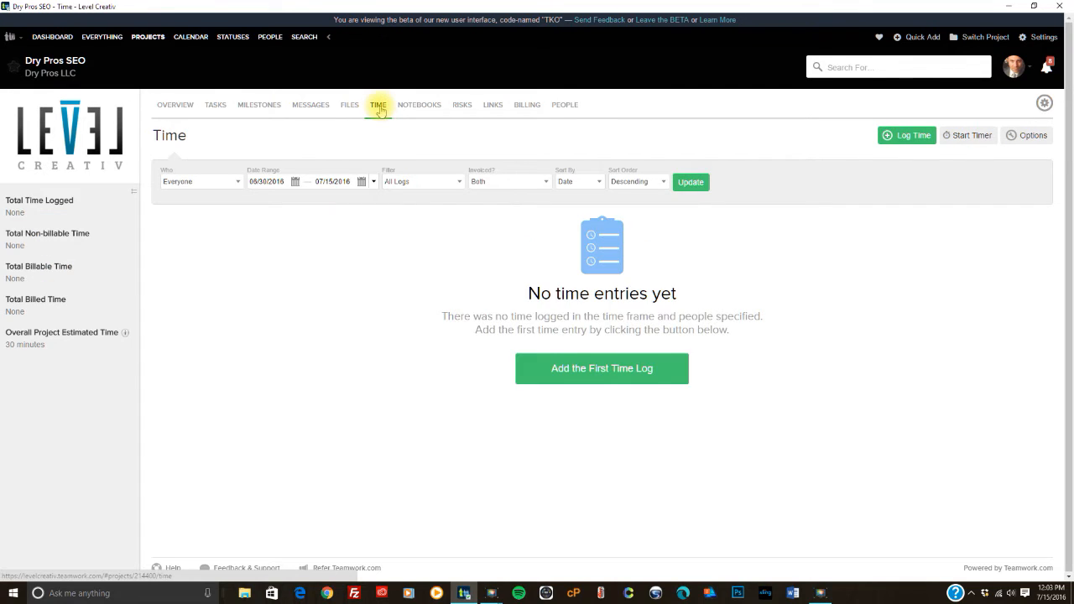
click(621, 377)
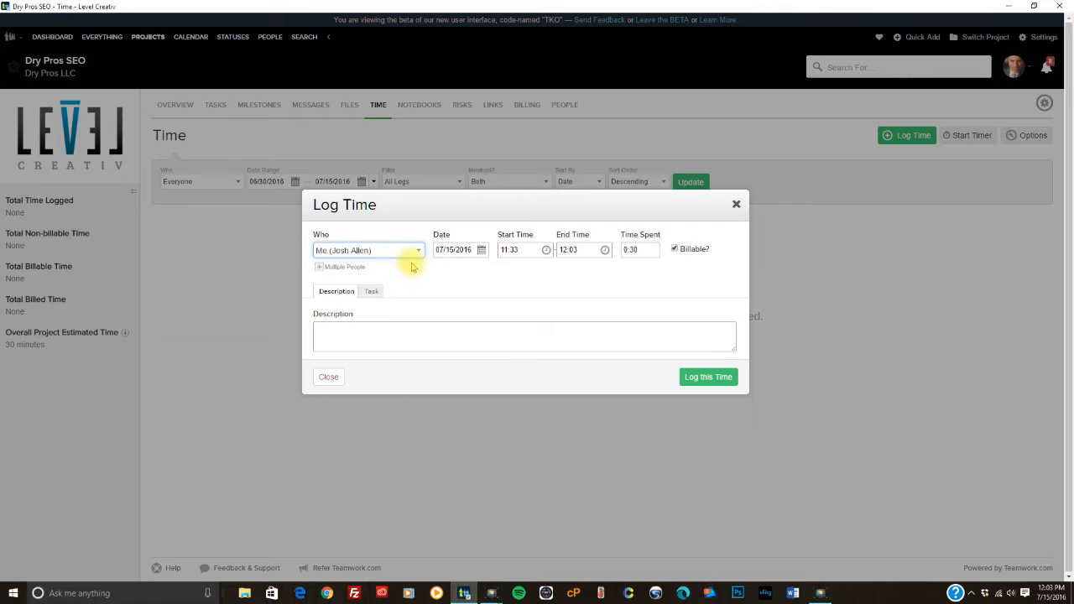
click(371, 291)
click(369, 320)
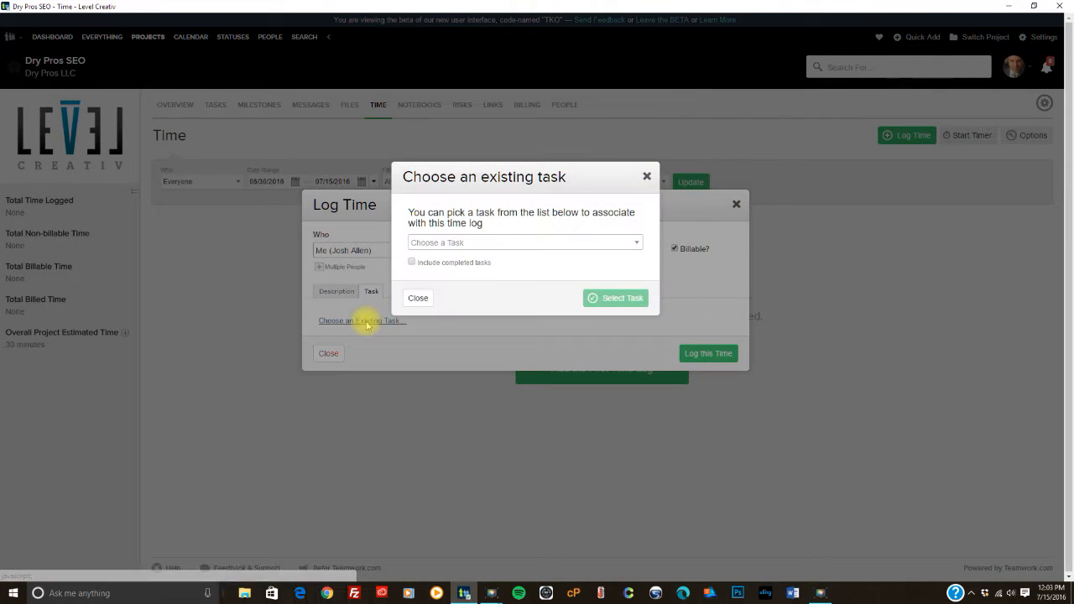
click(551, 243)
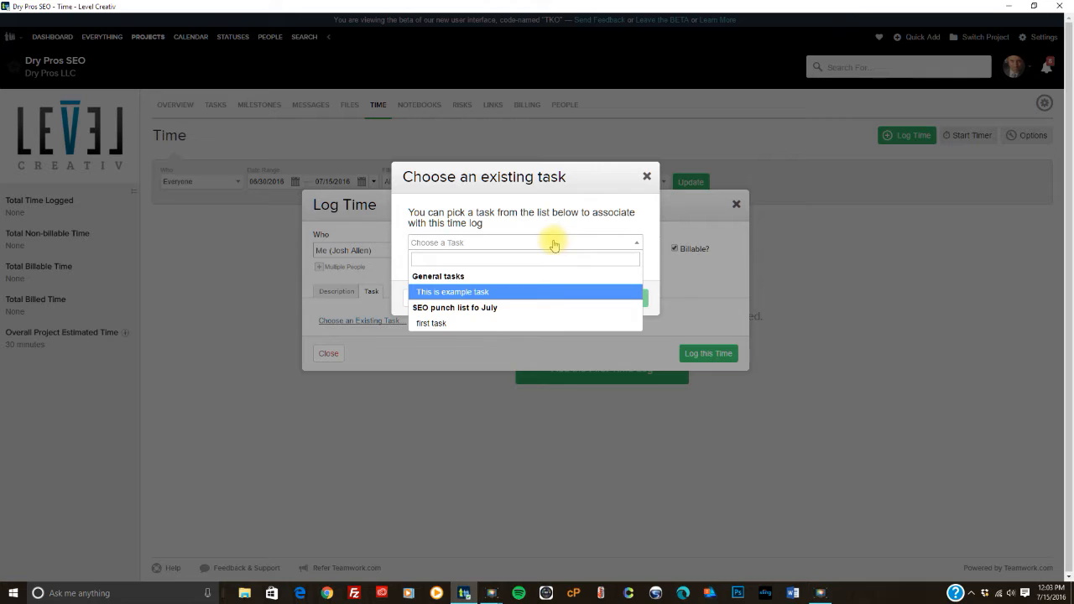
click(437, 327)
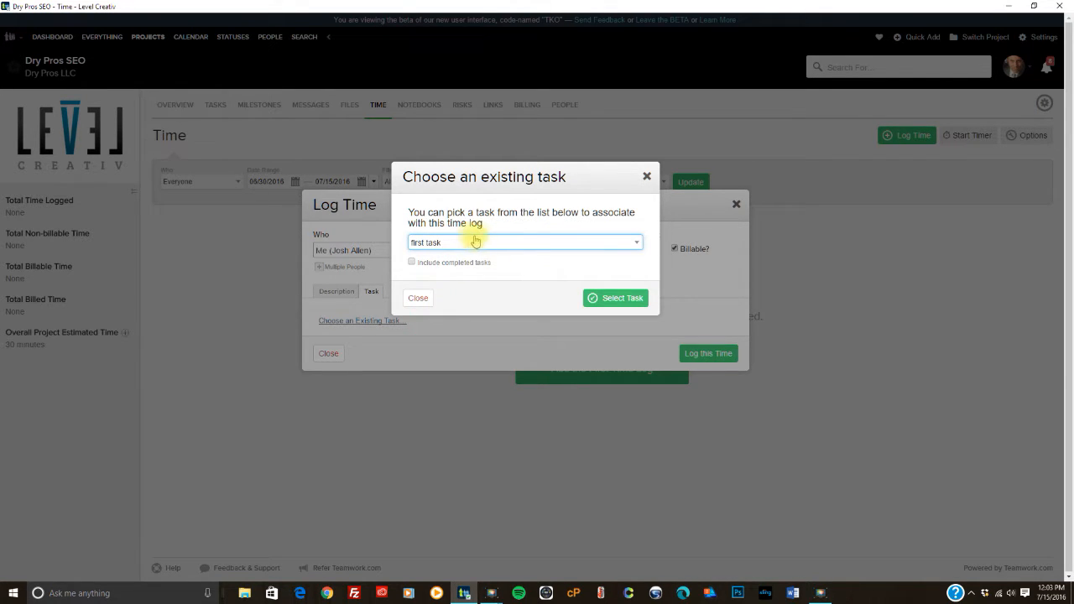
click(594, 298)
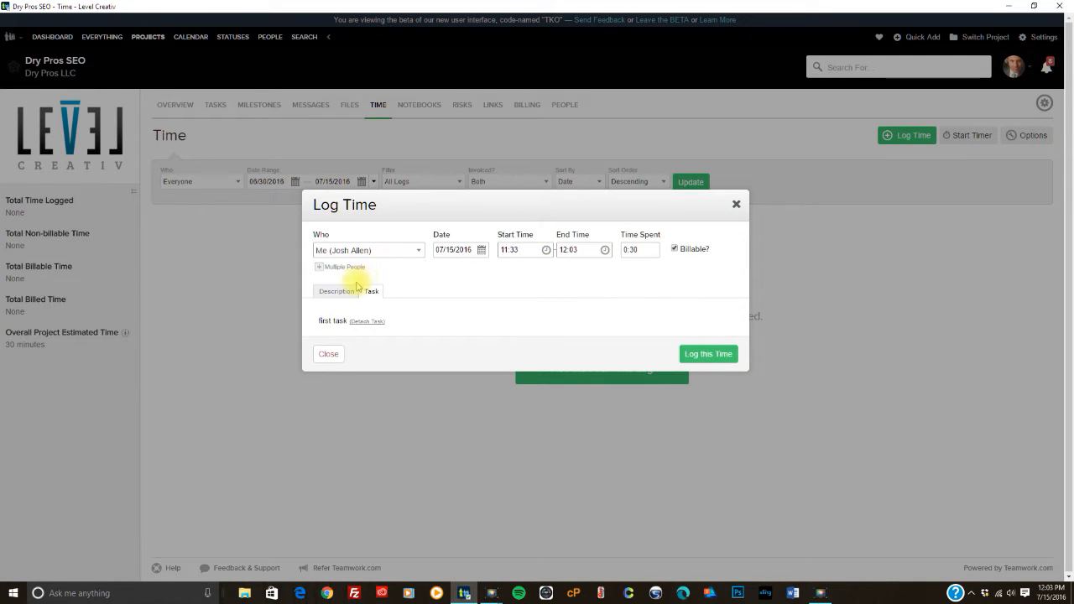
- Set the time log's start time to 10:33
click(545, 250)
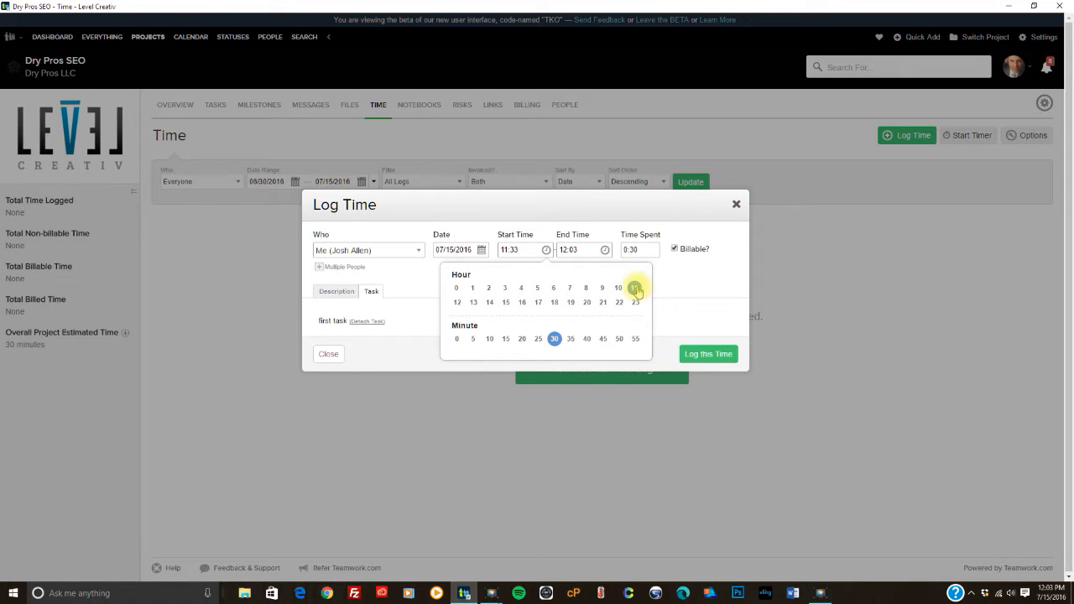
click(459, 303)
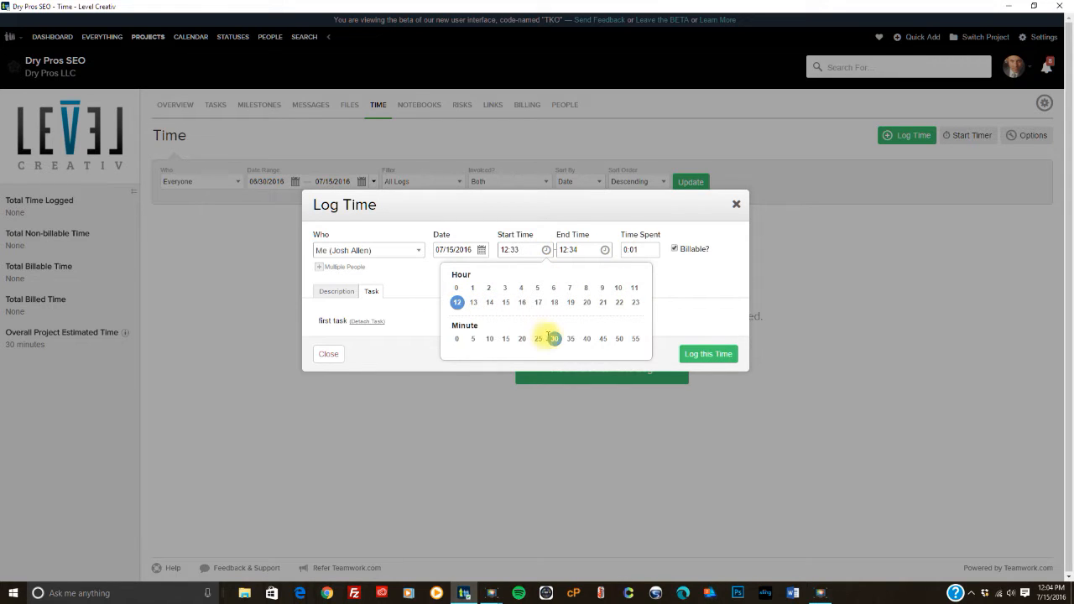
click(618, 288)
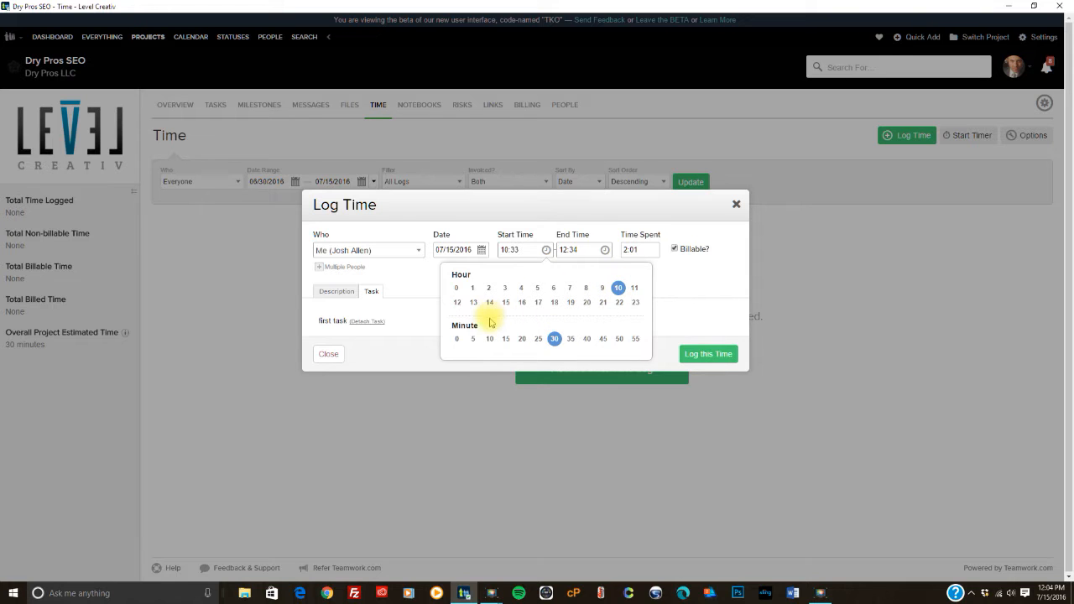
click(687, 317)
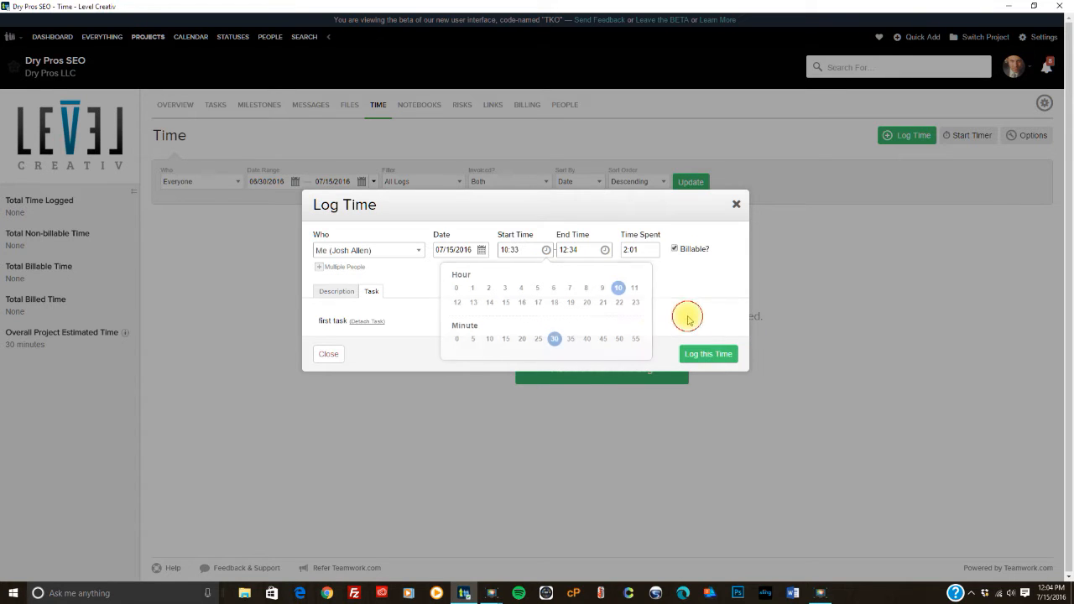
- Set the time log's end time to 12:00
click(605, 251)
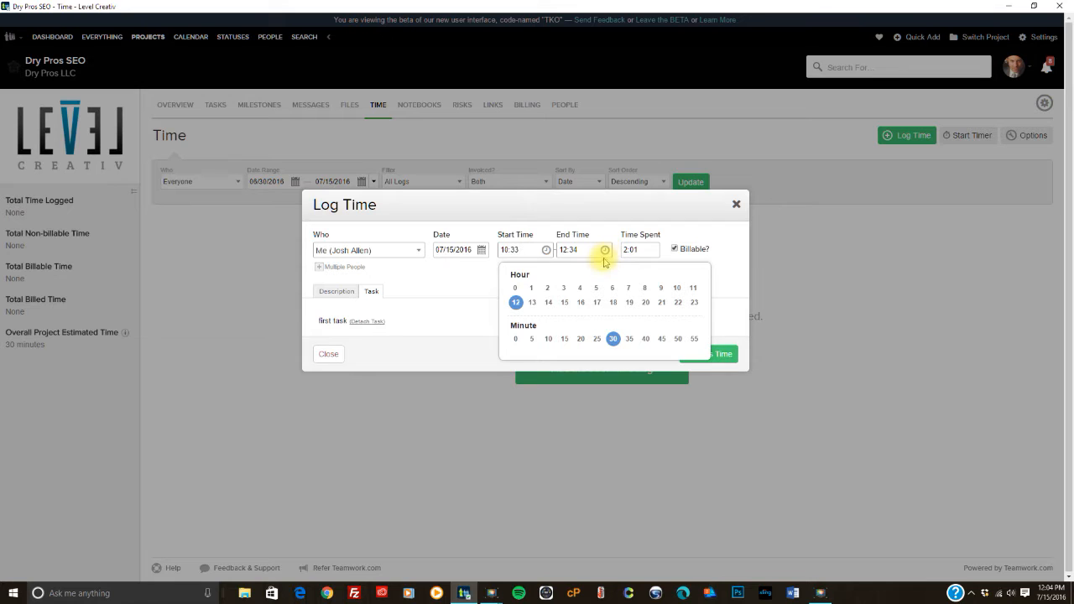
click(563, 292)
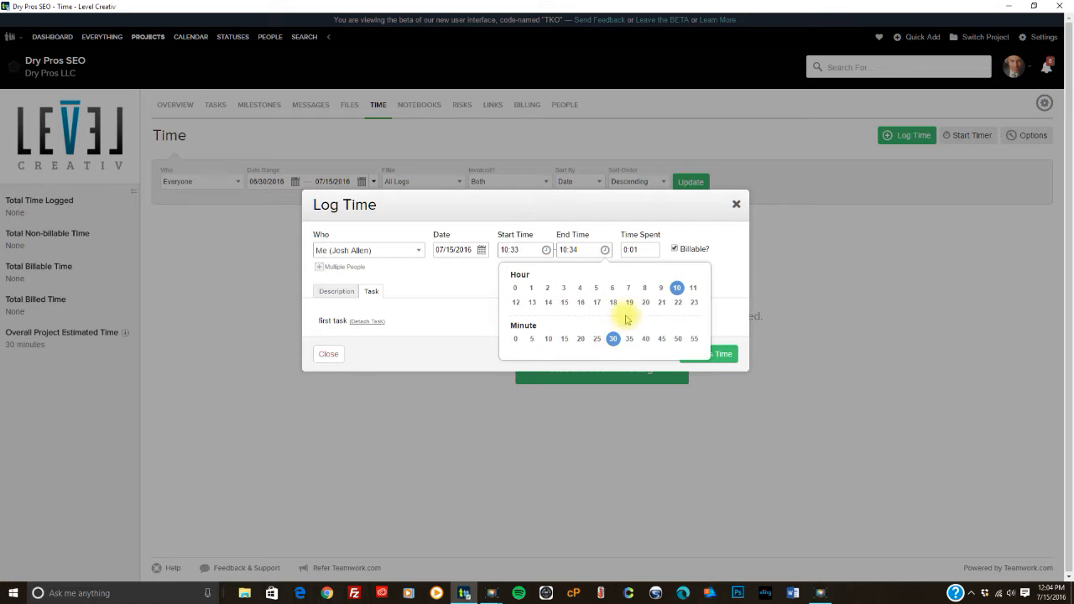
click(516, 302)
click(515, 339)
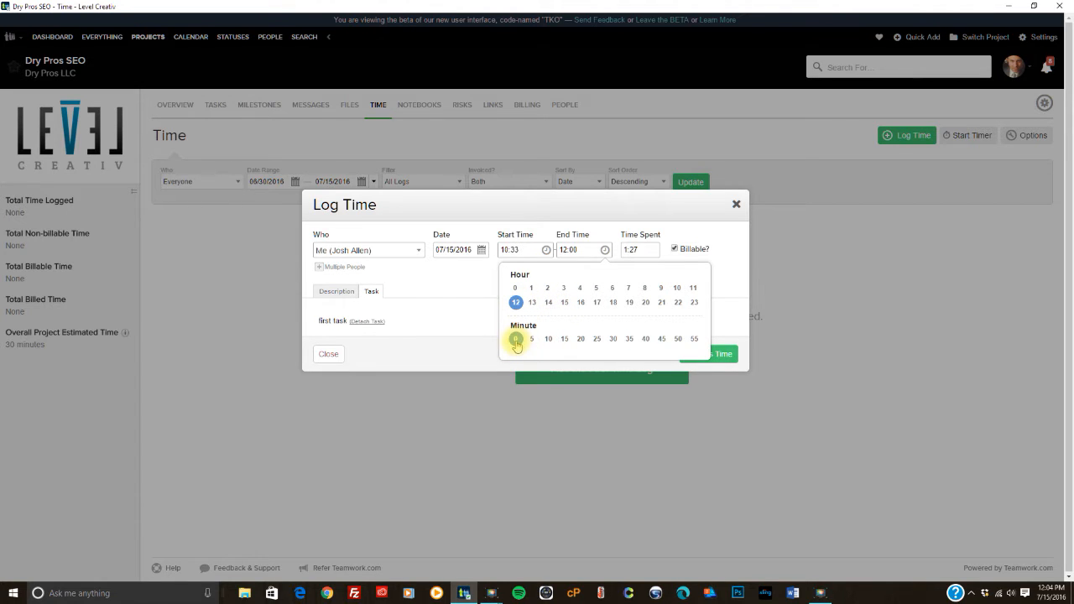
- Log the time entry for "first task" as non-billable and update the project's list of time entries
click(735, 242)
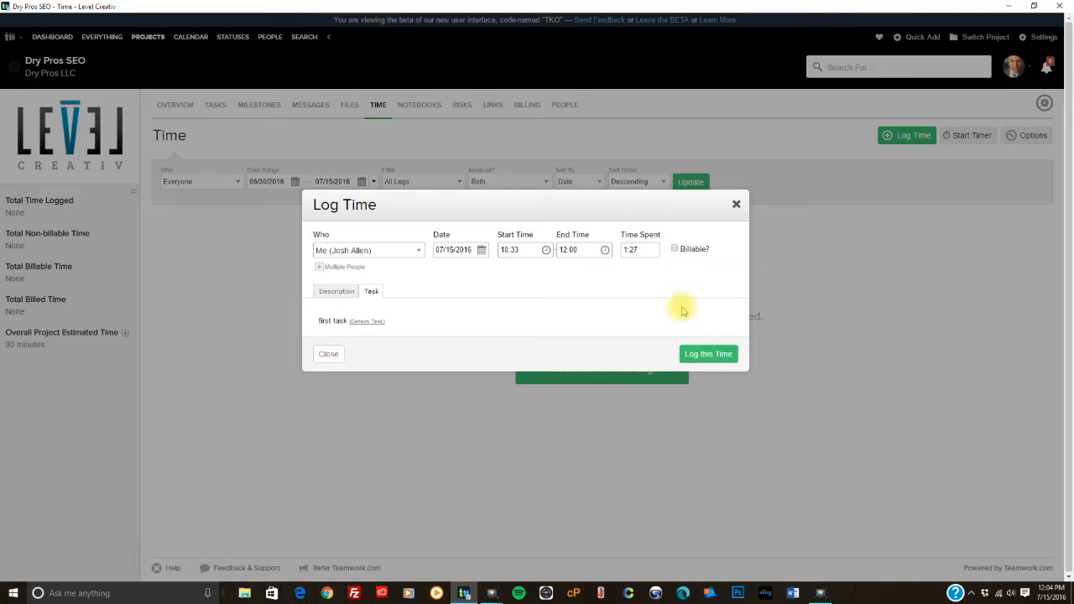
click(699, 354)
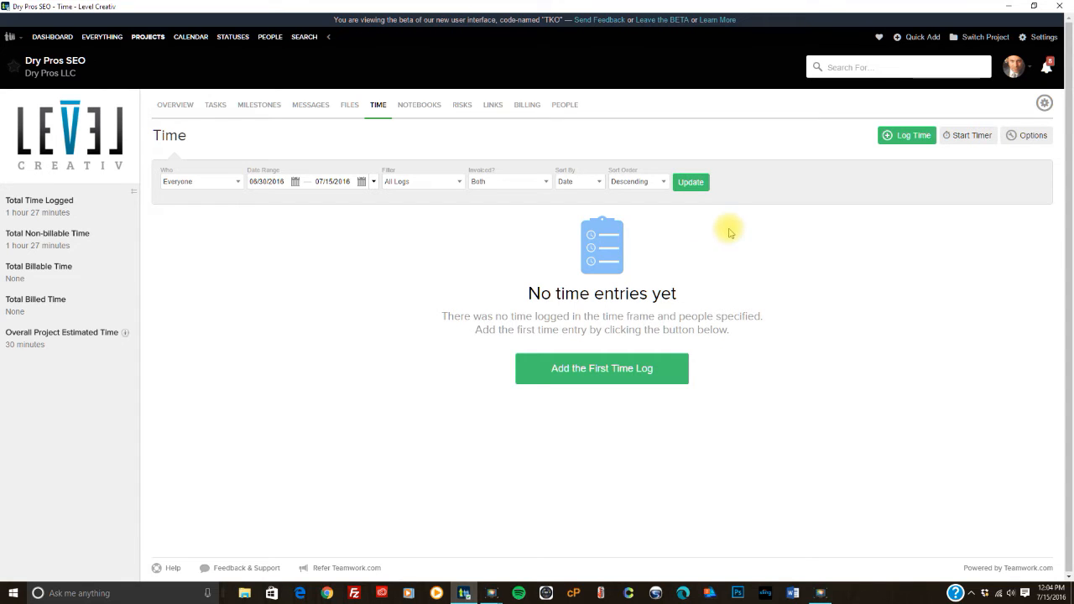
click(700, 191)
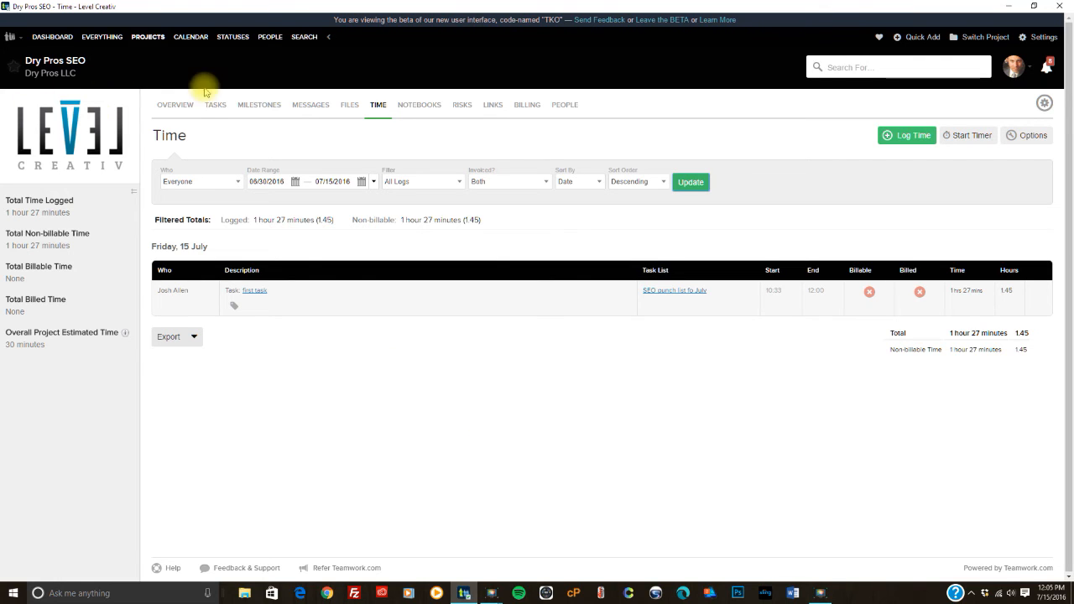
- Review the project's Overview, Tasks, Messages, Files, Time, Notebooks and People sections one after another
click(180, 110)
click(214, 107)
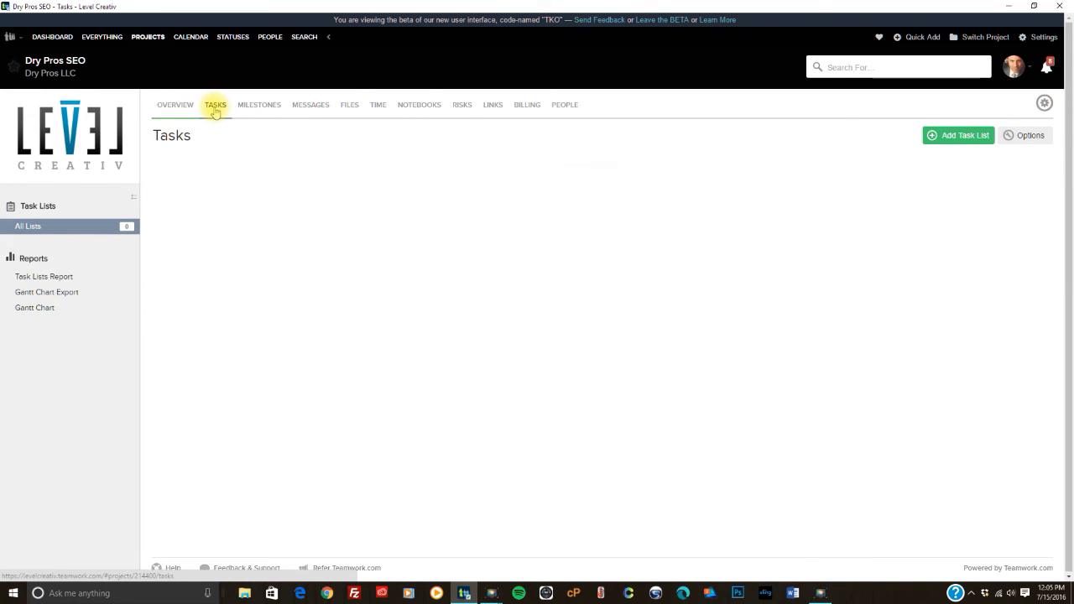
click(306, 106)
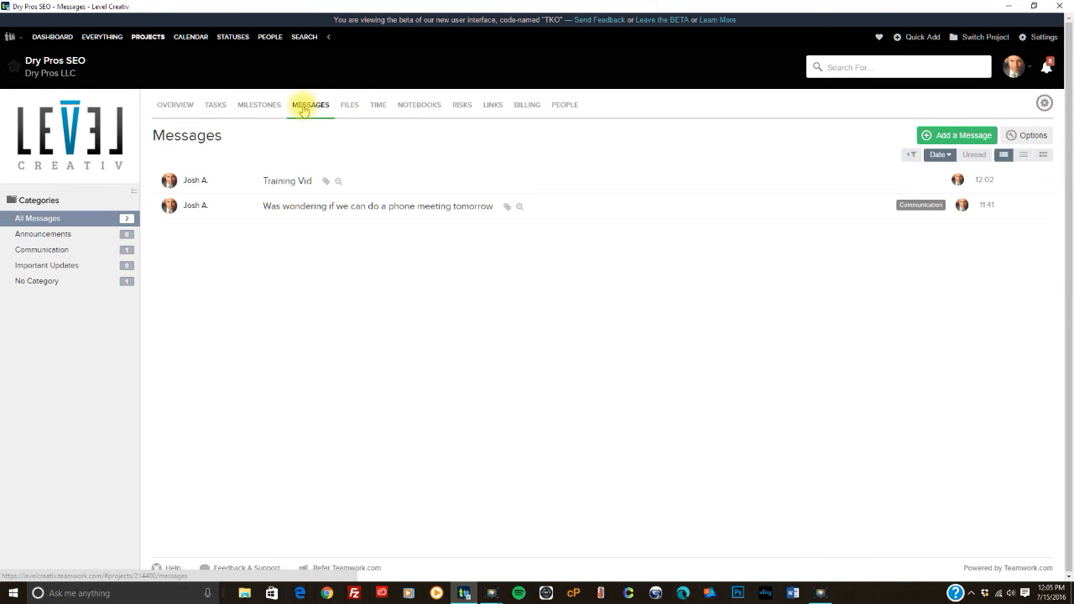
click(351, 107)
click(377, 107)
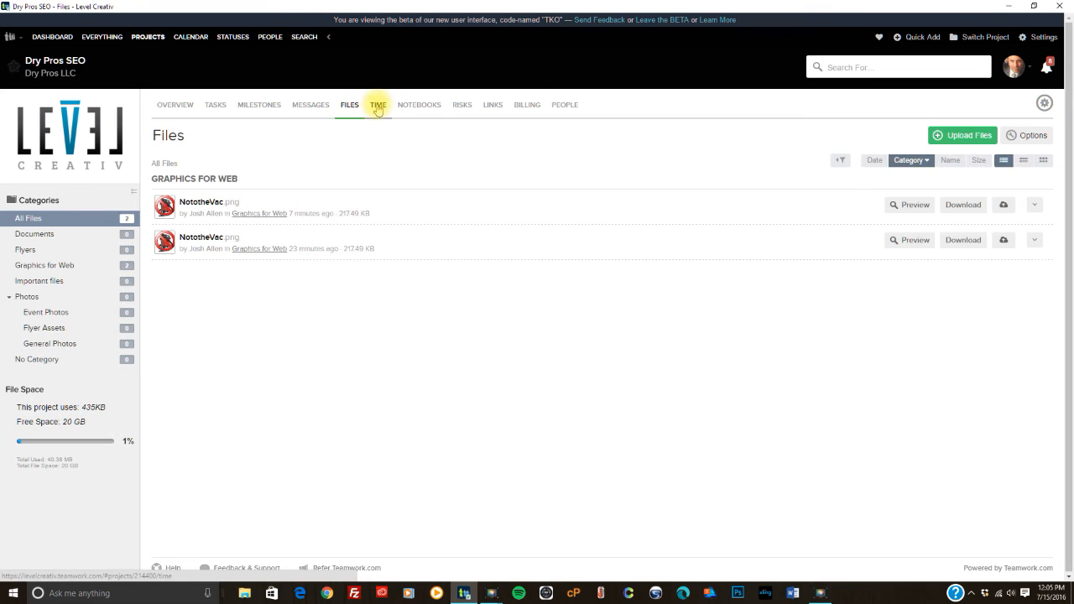
click(413, 110)
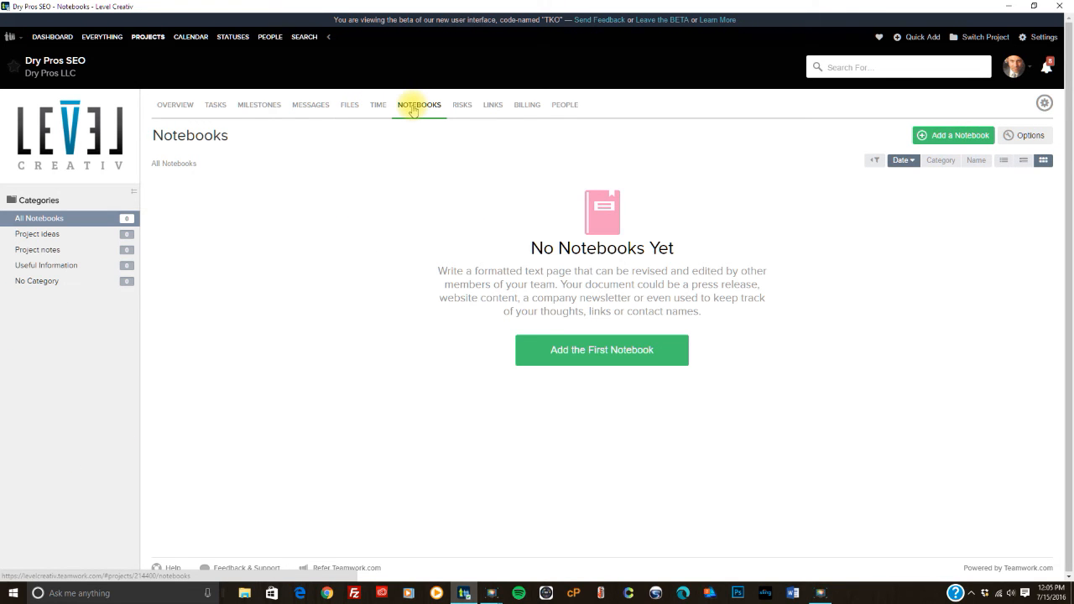
click(562, 106)
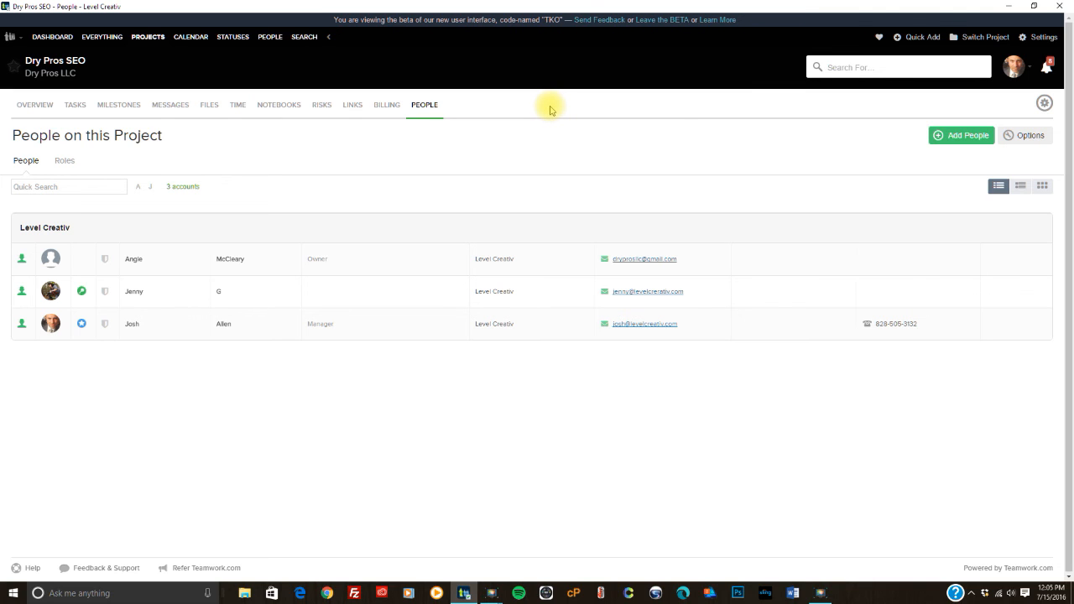
click(495, 594)
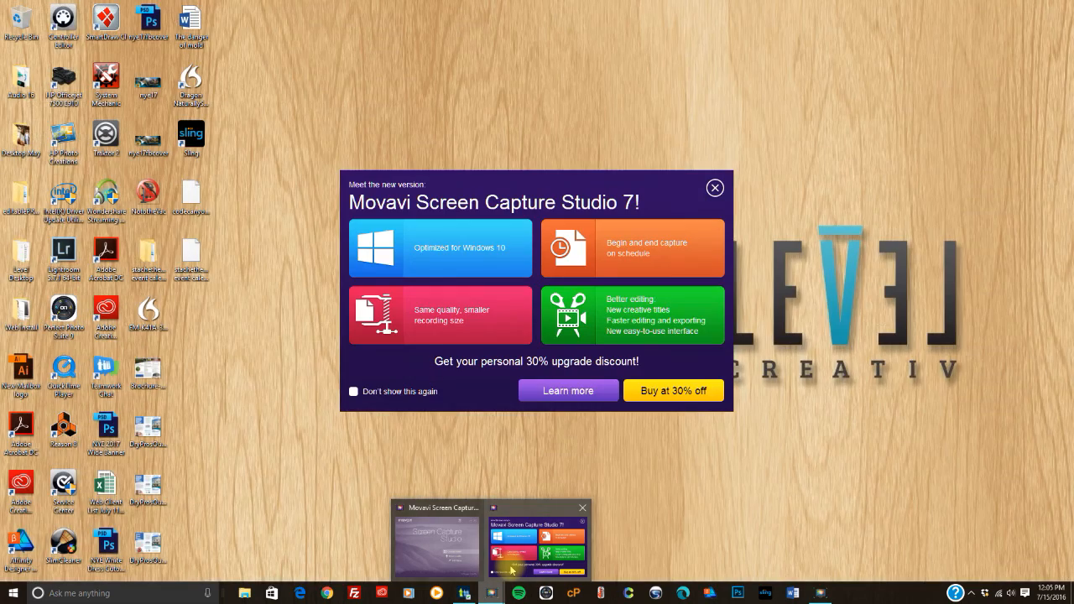
click(510, 568)
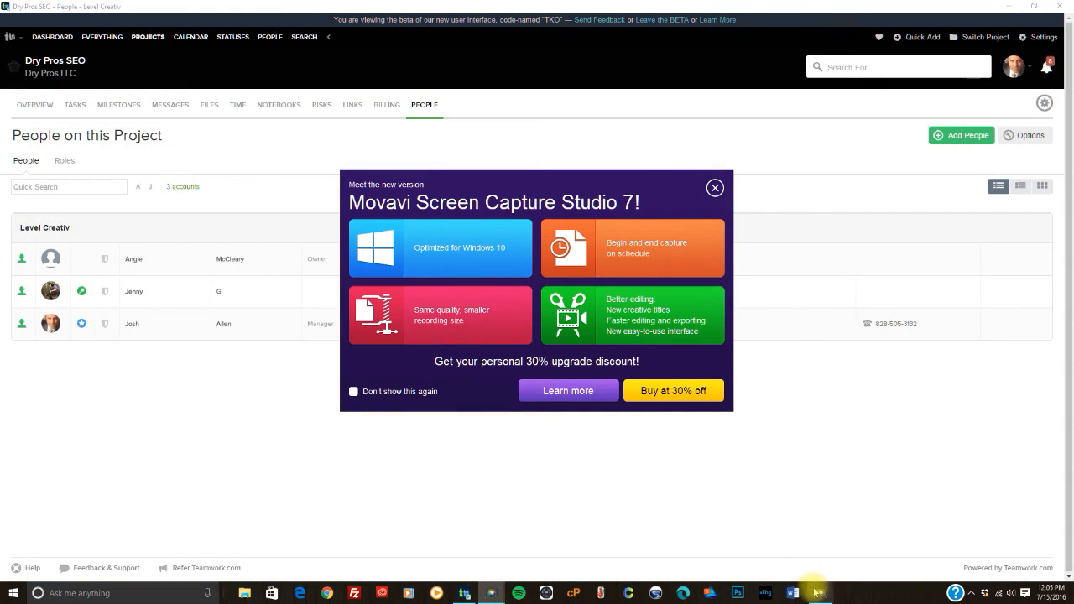